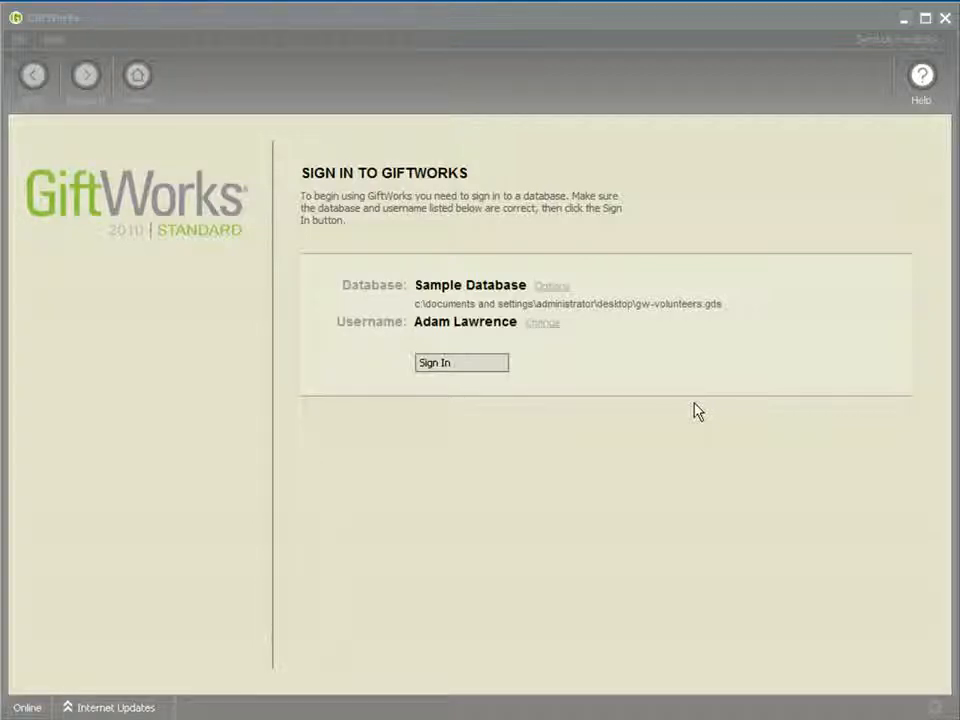
- Sign in to the Sample Database and open the details of the 2009 Winter Banquet event
{"action": "left_click", "coordinate": [467, 366]}
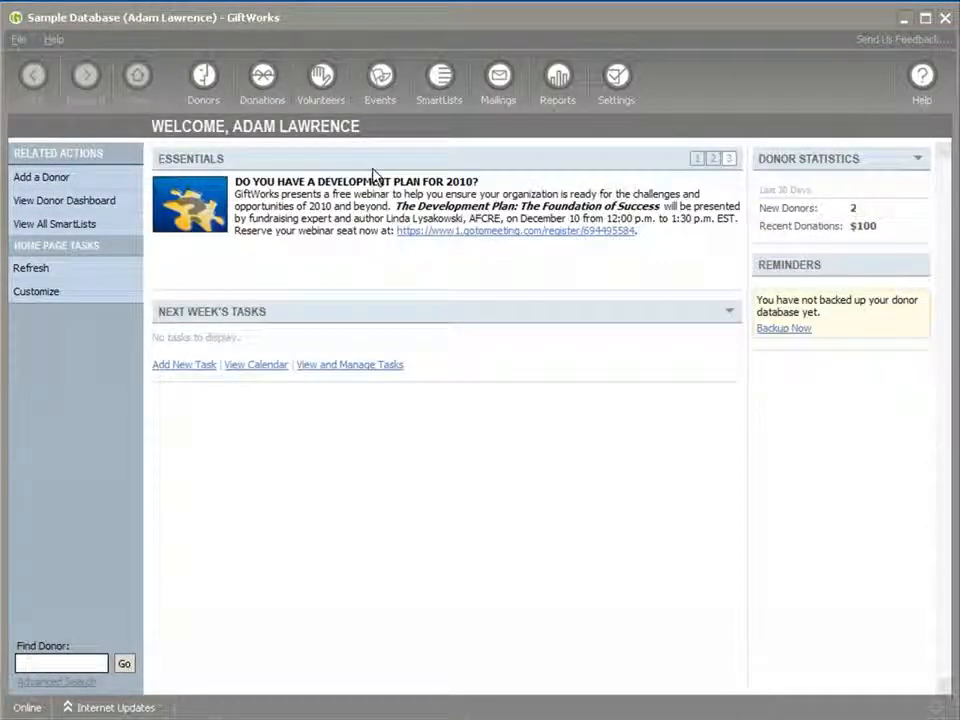
{"action": "left_click", "coordinate": [381, 95]}
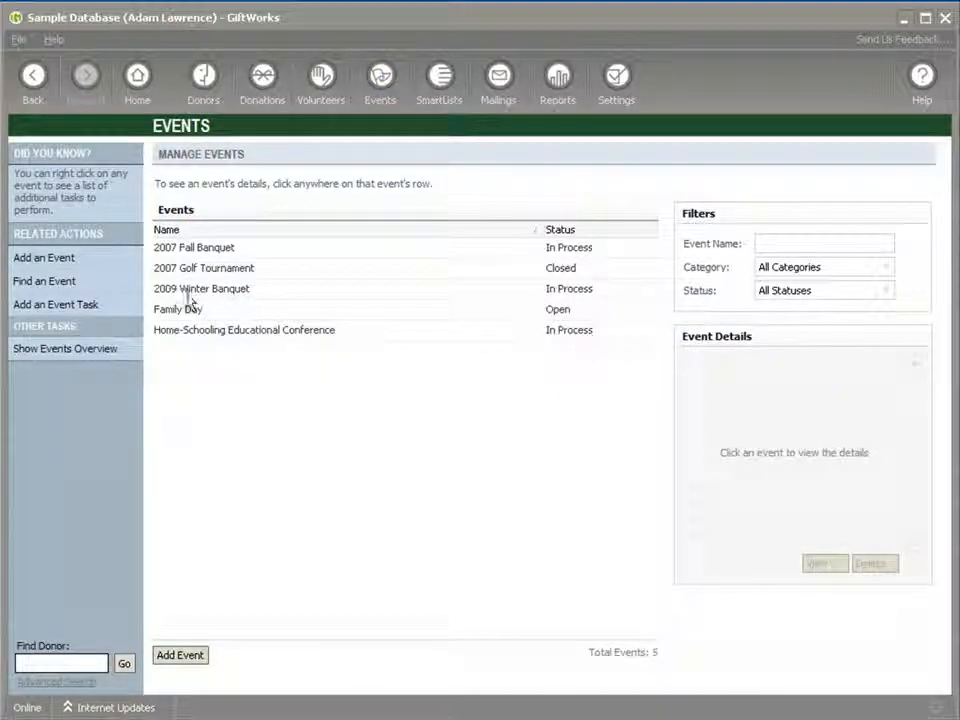
{"action": "double_click", "coordinate": [190, 298]}
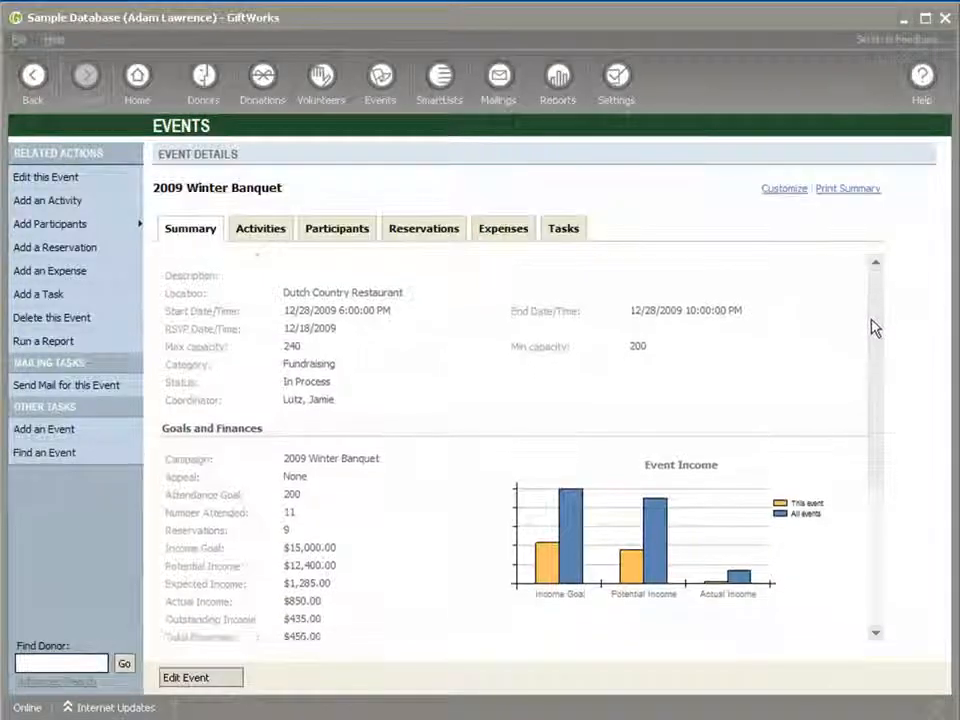
- Compare the event's Goals and Finances figures with the definitions in EventSummaryValues.doc in Microsoft Word, then minimize the document
{"action": "scroll", "coordinate": [872, 325], "scroll_direction": "down", "scroll_amount": 3}
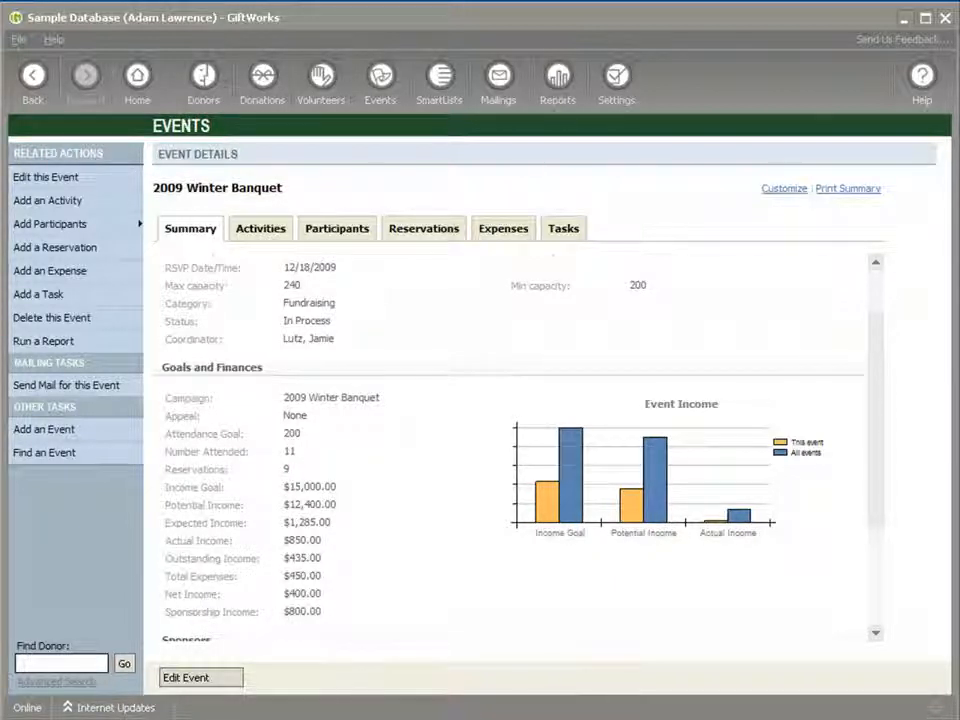
{"action": "key", "text": "alt+Tab"}
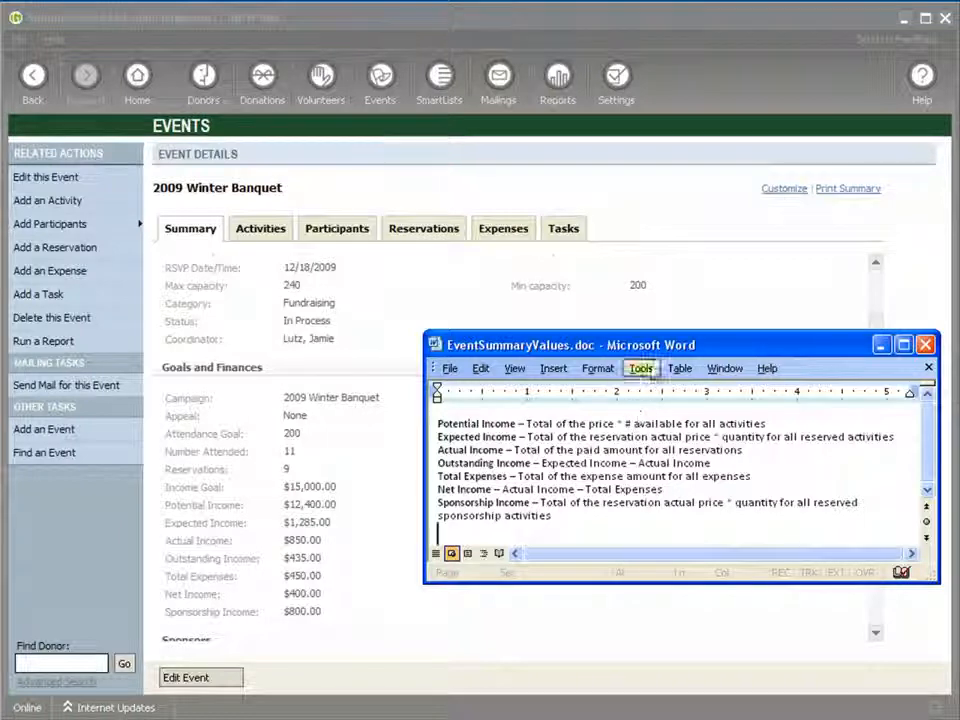
{"action": "left_click_drag", "start_coordinate": [663, 352], "coordinate": [632, 336]}
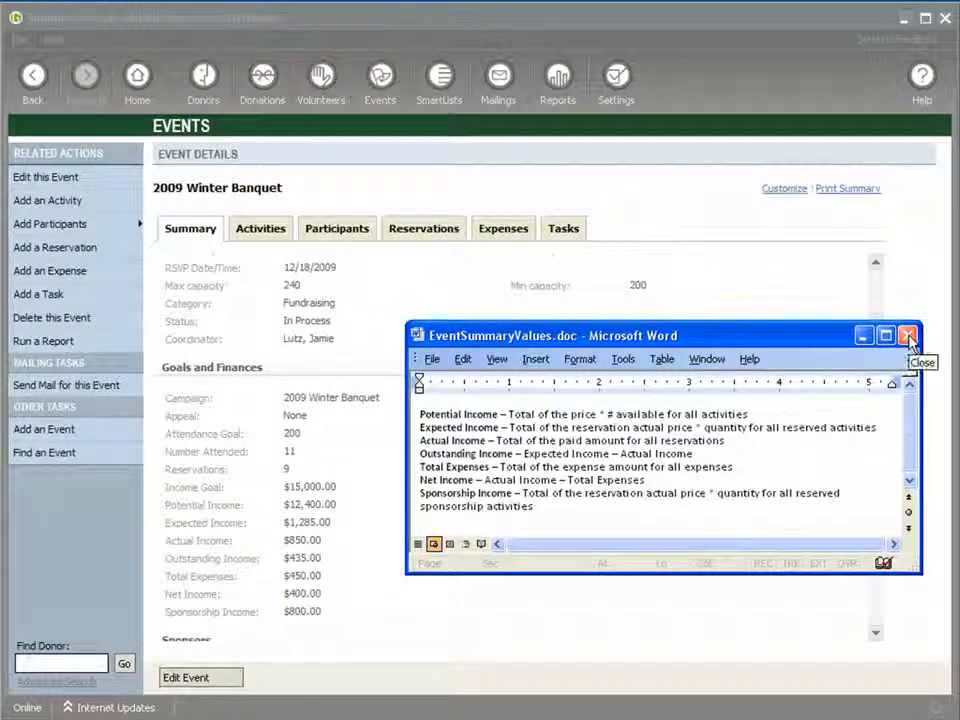
{"action": "left_click", "coordinate": [866, 338]}
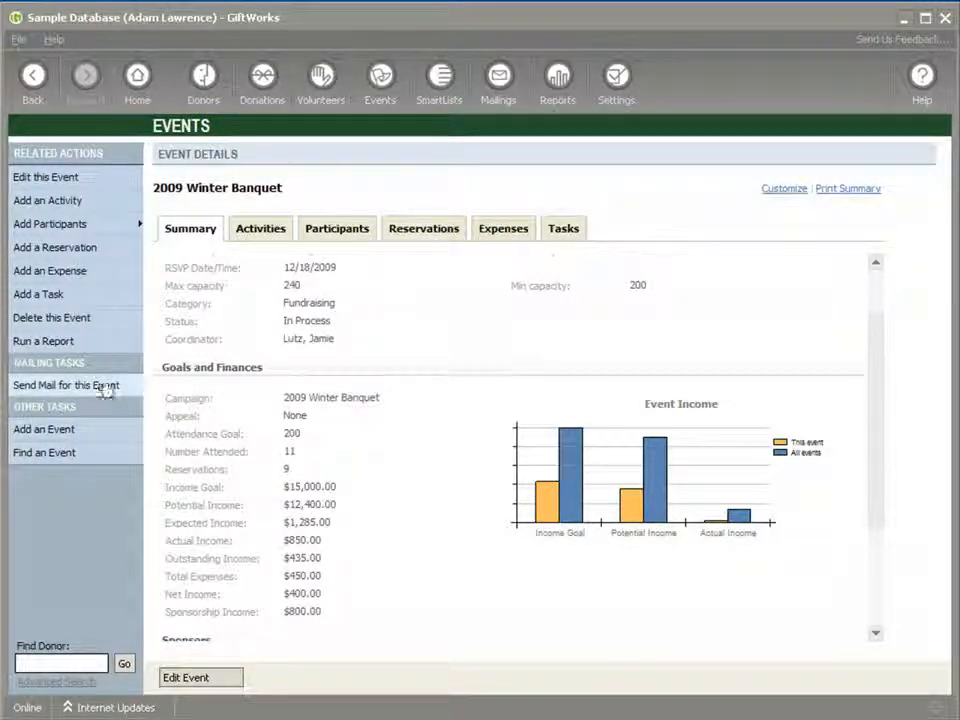
- Run the Event Summary report for the 2009 Winter Banquet and review it through to the Tasks section
{"action": "left_click", "coordinate": [76, 344]}
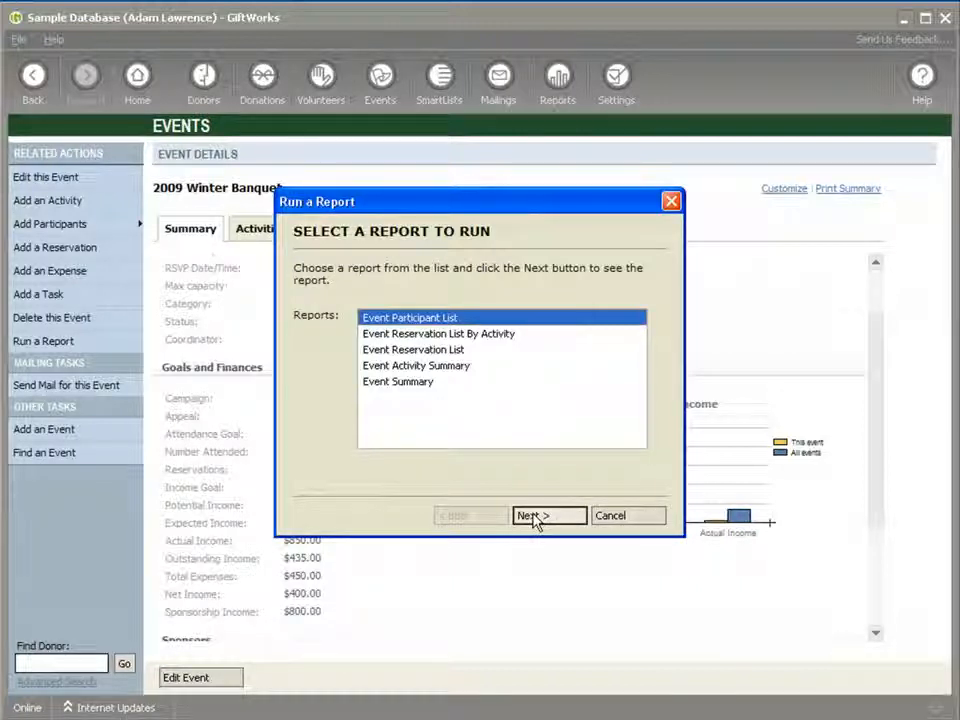
{"action": "left_click", "coordinate": [400, 382]}
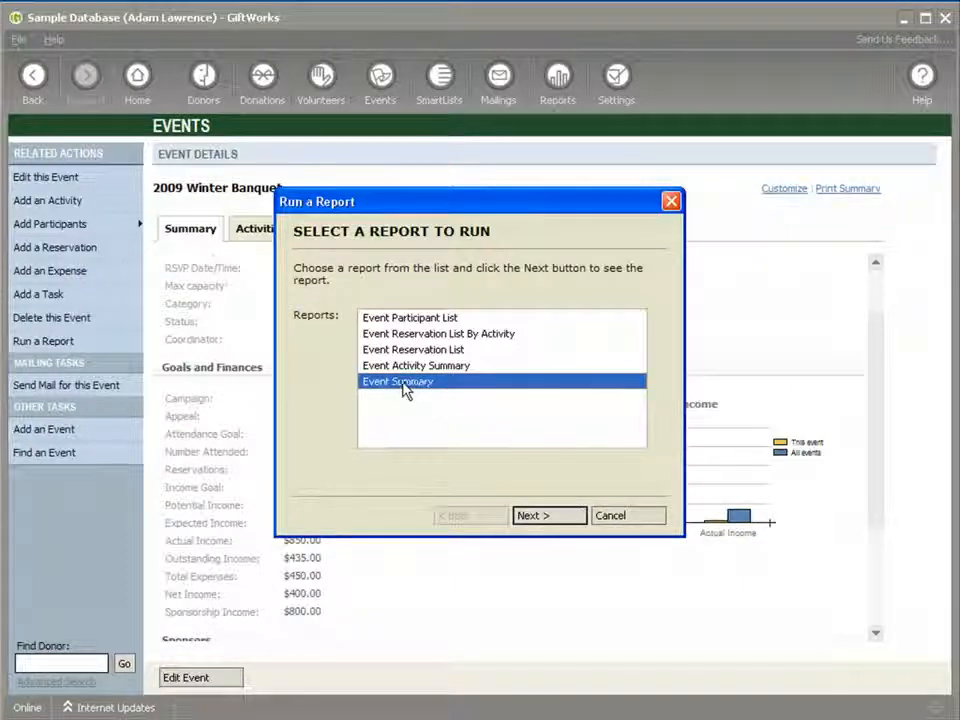
{"action": "left_click", "coordinate": [549, 516]}
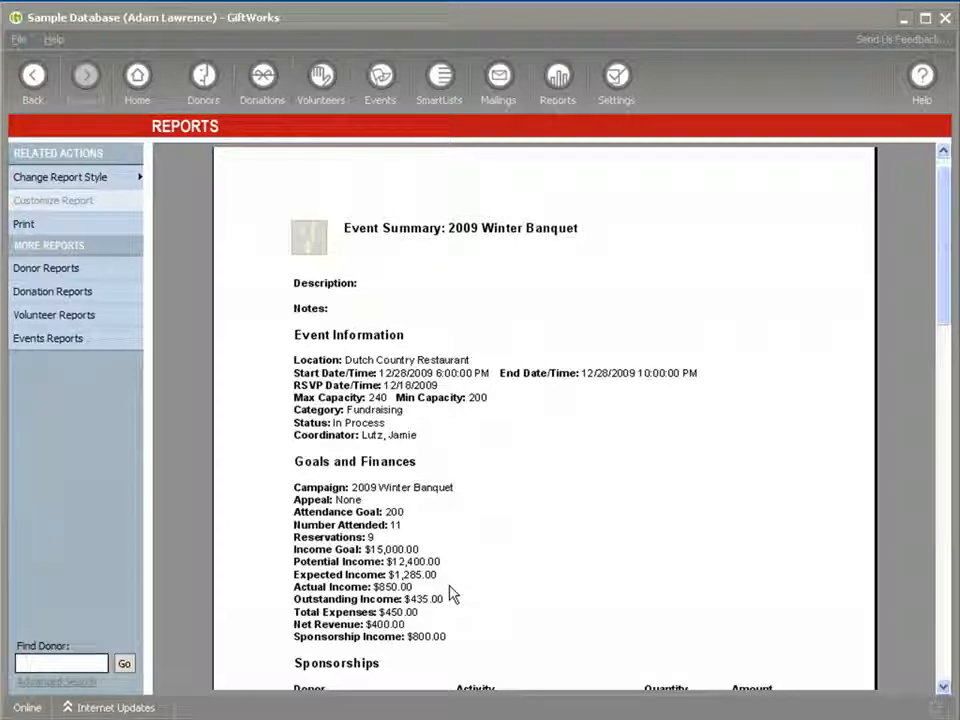
{"action": "scroll", "coordinate": [484, 574], "scroll_direction": "down", "scroll_amount": 4}
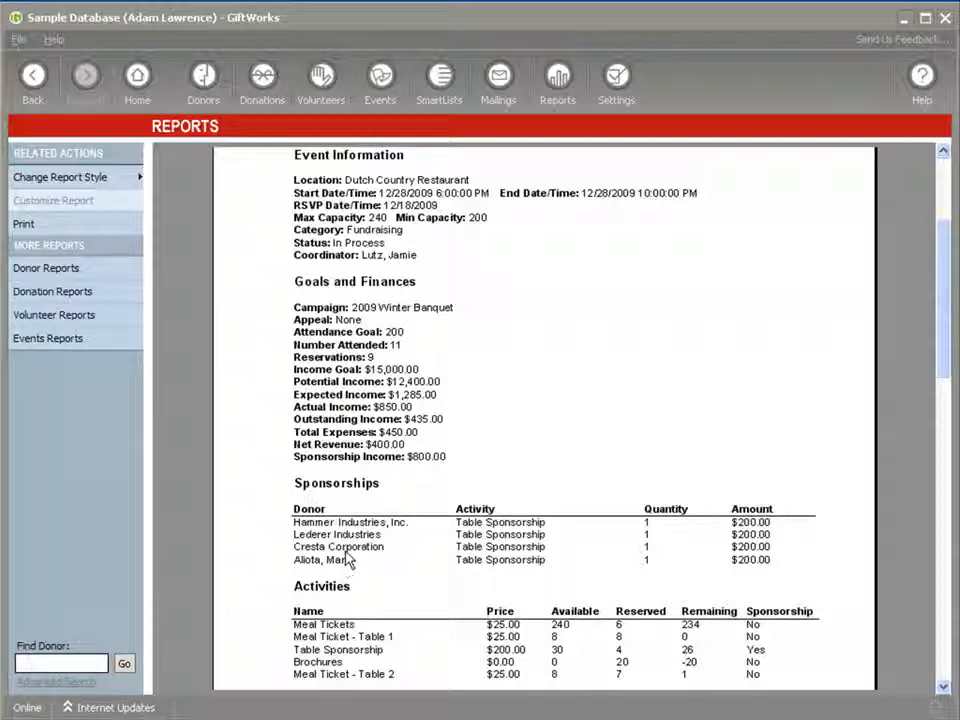
{"action": "scroll", "coordinate": [484, 561], "scroll_direction": "down", "scroll_amount": 3}
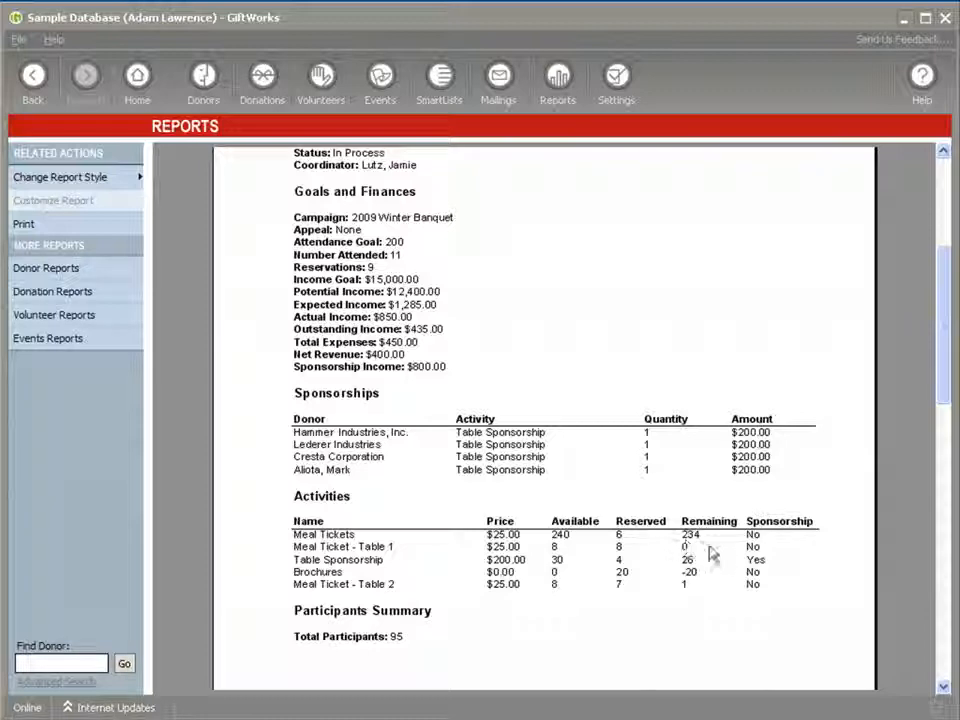
{"action": "scroll", "coordinate": [497, 589], "scroll_direction": "down", "scroll_amount": 5}
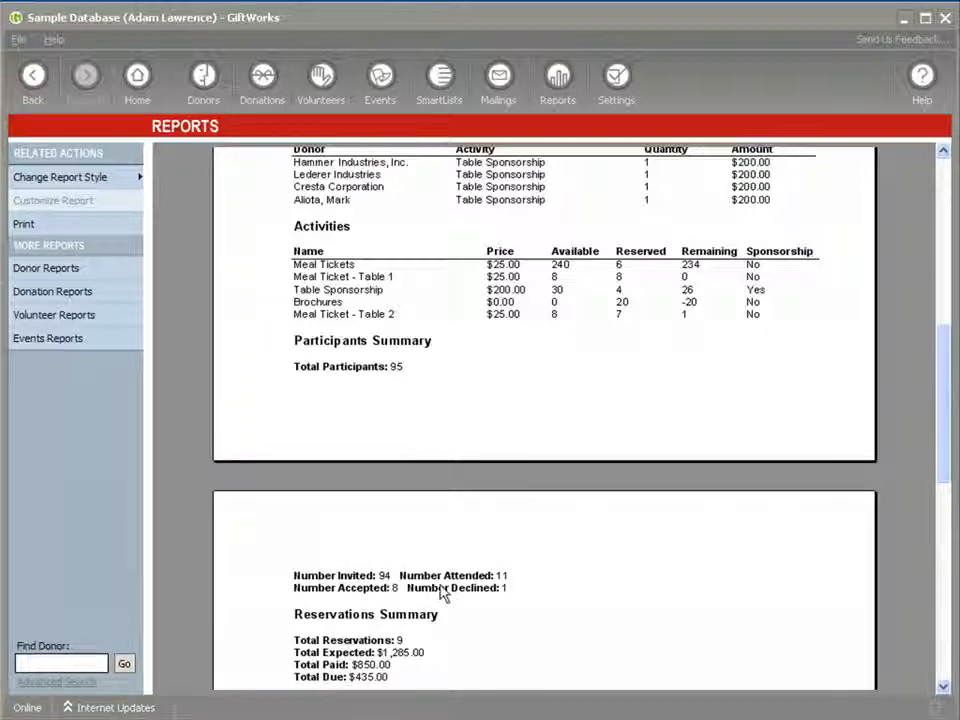
{"action": "scroll", "coordinate": [465, 600], "scroll_direction": "down", "scroll_amount": 3}
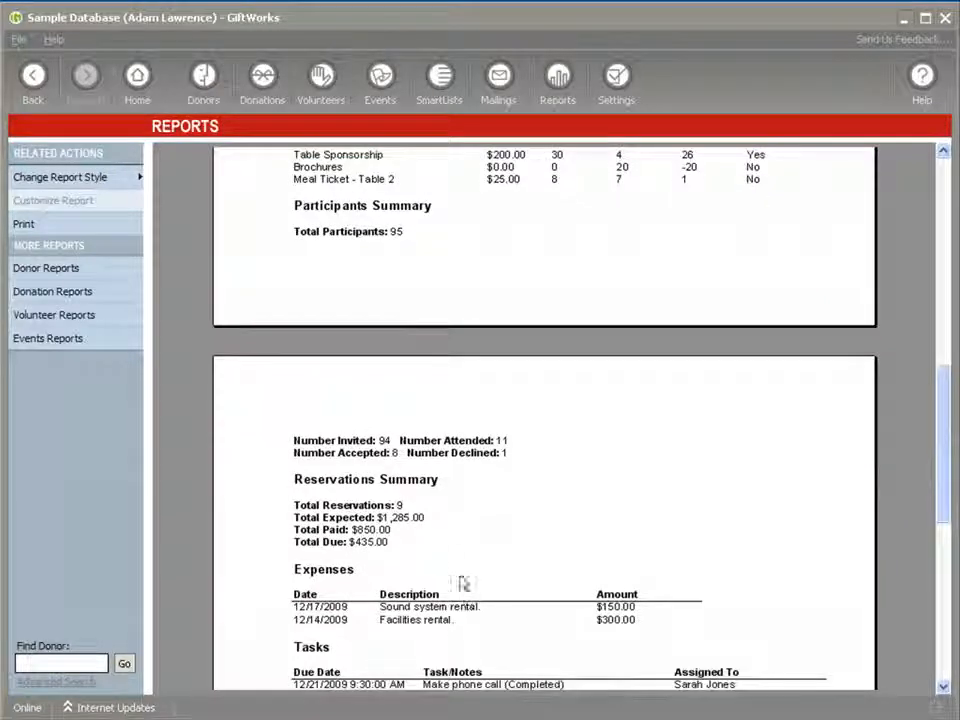
{"action": "scroll", "coordinate": [434, 530], "scroll_direction": "down", "scroll_amount": 3}
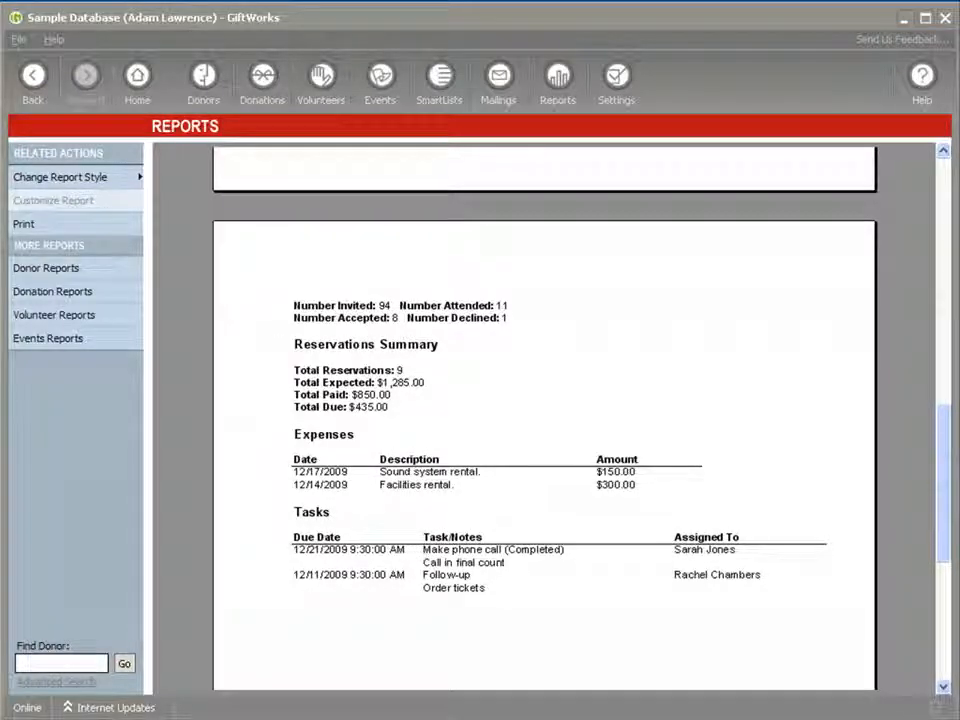
- Return to the event and run its Event Participant List report for participants with the status Accepted
{"action": "left_click", "coordinate": [32, 80]}
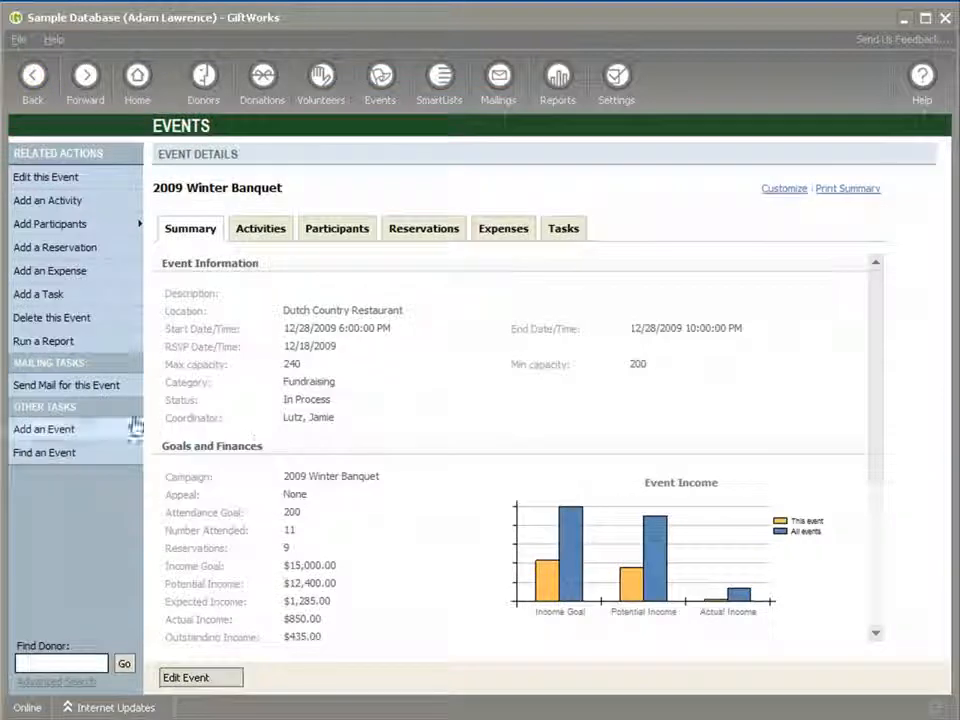
{"action": "left_click", "coordinate": [45, 341]}
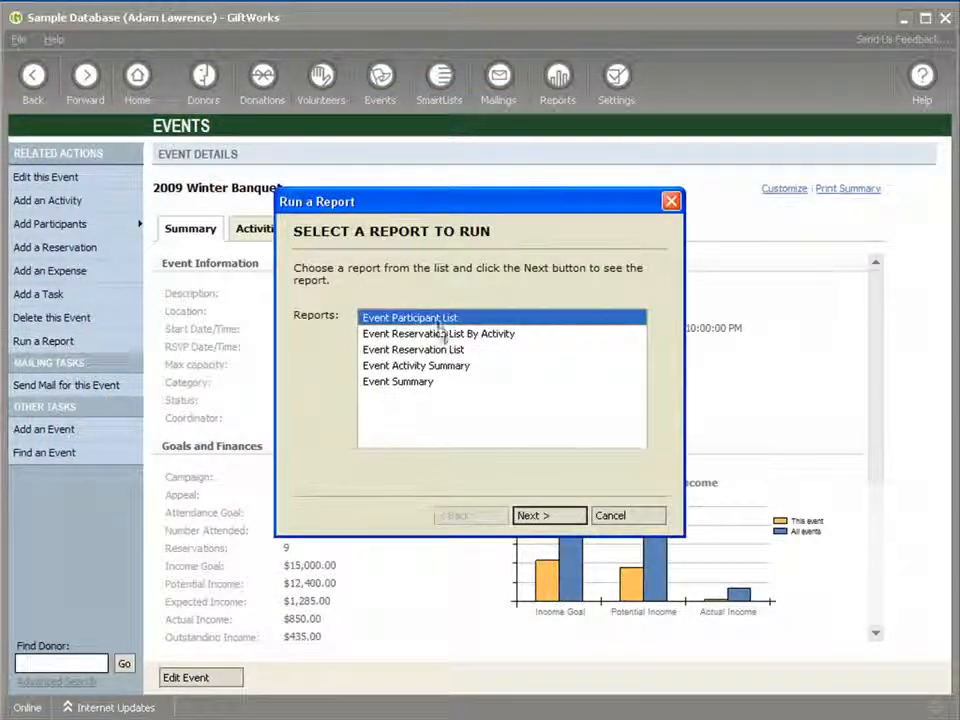
{"action": "left_click", "coordinate": [543, 516]}
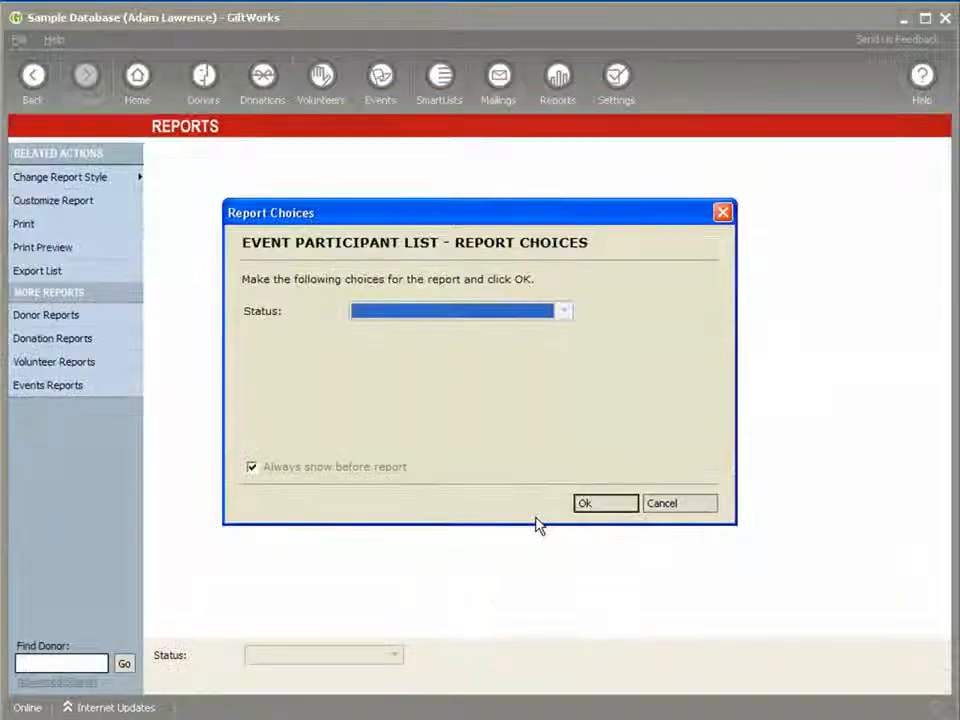
{"action": "left_click", "coordinate": [564, 313]}
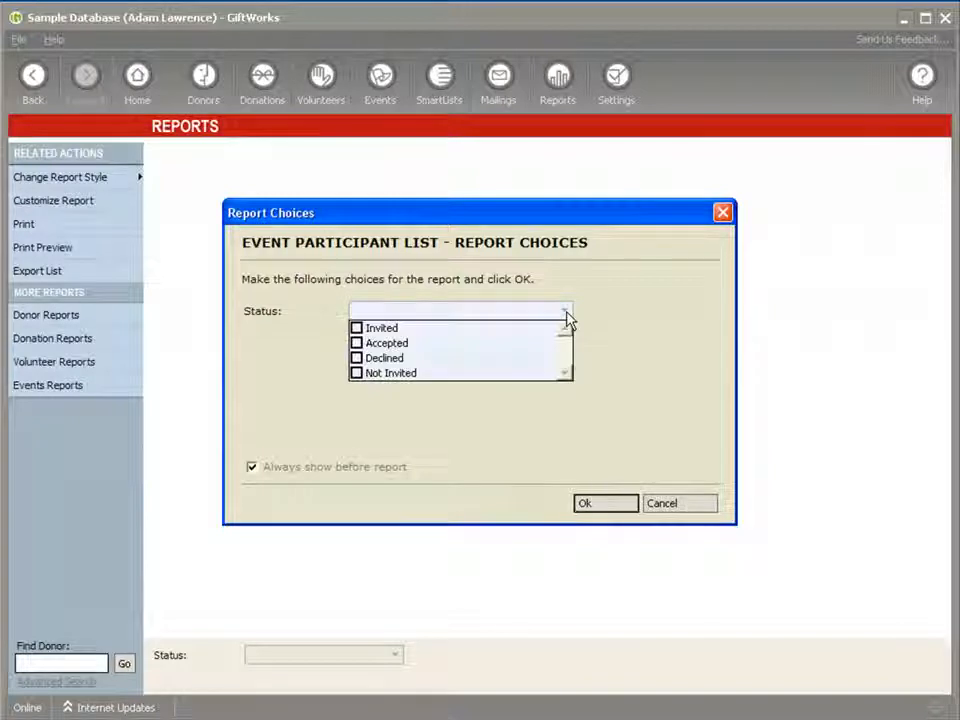
{"action": "left_click", "coordinate": [356, 343]}
{"action": "left_click", "coordinate": [600, 505]}
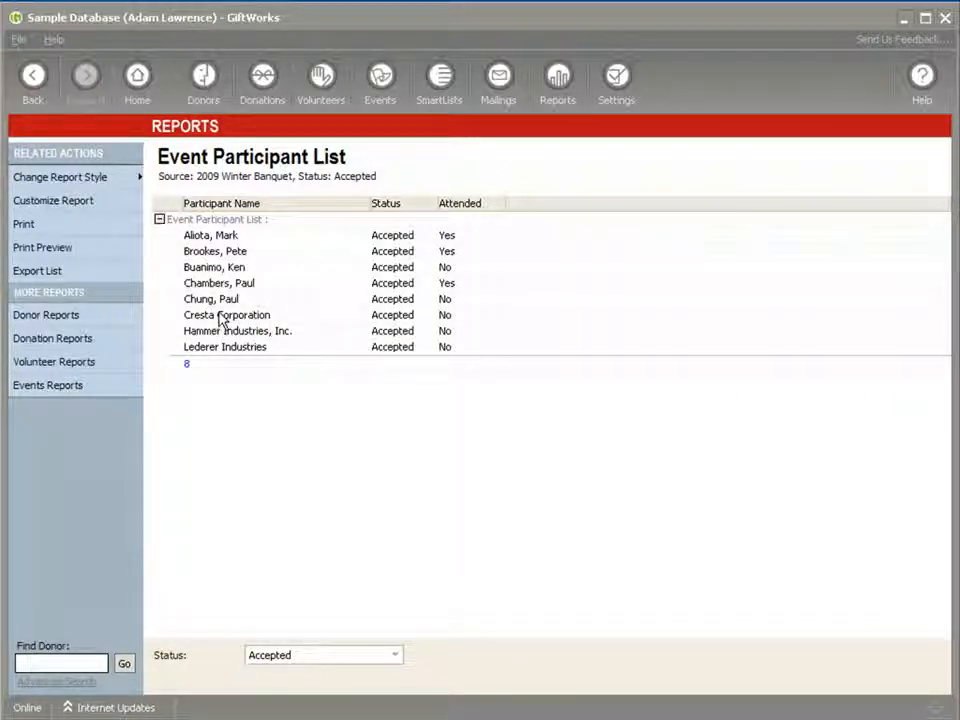
- Change the participant report's style to a pie chart and clear the Accepted status filter to include all statuses
{"action": "left_click", "coordinate": [110, 179]}
{"action": "left_click", "coordinate": [172, 182]}
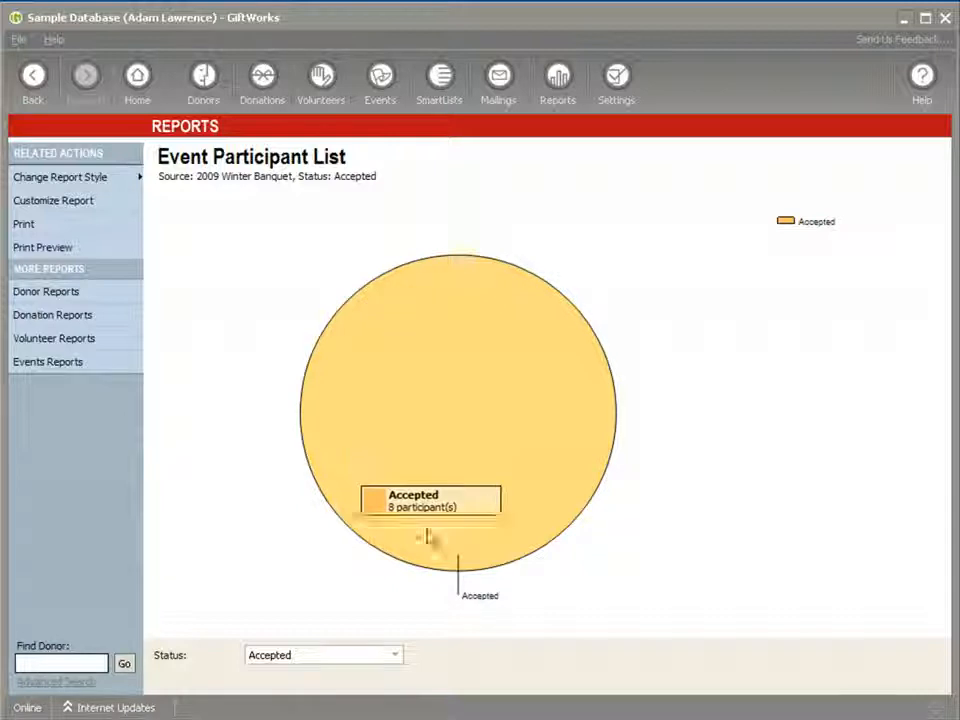
{"action": "left_click", "coordinate": [396, 655]}
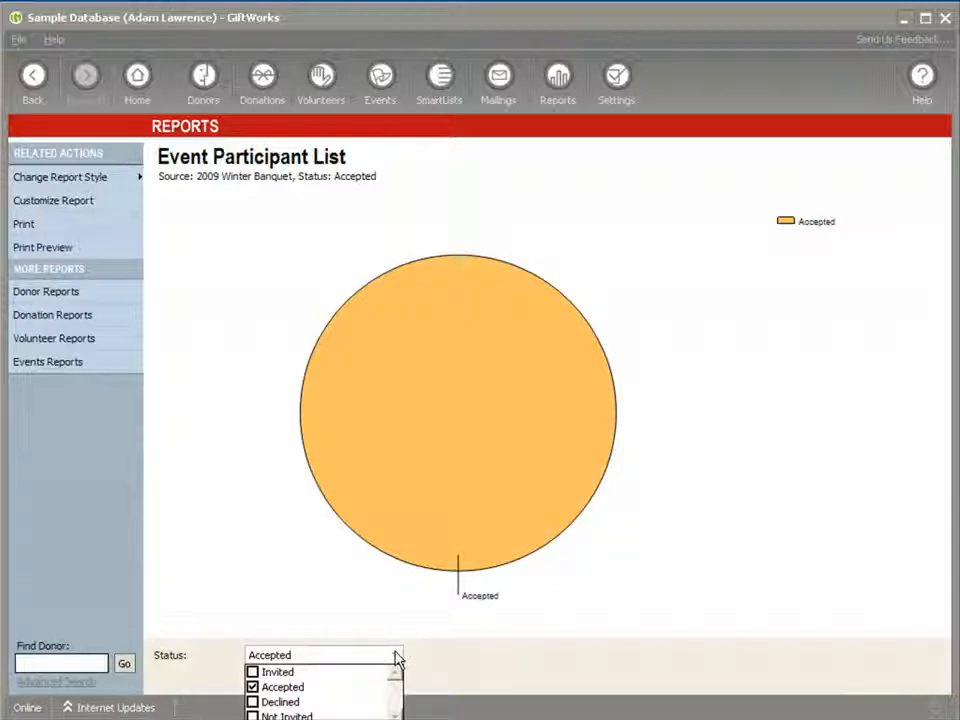
{"action": "left_click", "coordinate": [254, 687]}
{"action": "left_click", "coordinate": [265, 635]}
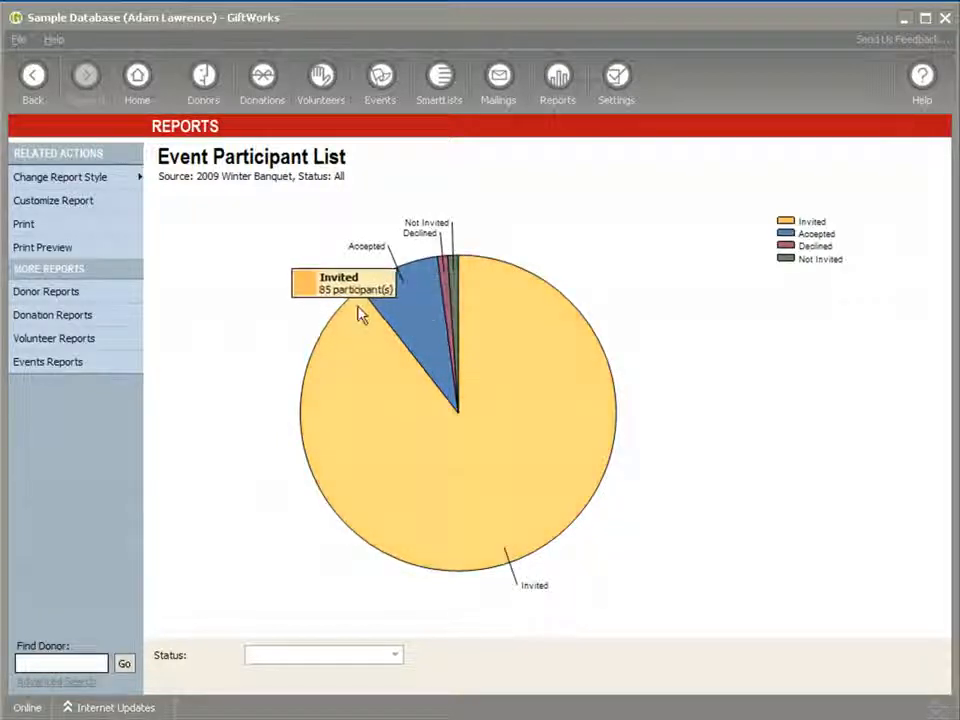
- Return to the event and run its Event Reservation List By Activity report
{"action": "left_click", "coordinate": [30, 82]}
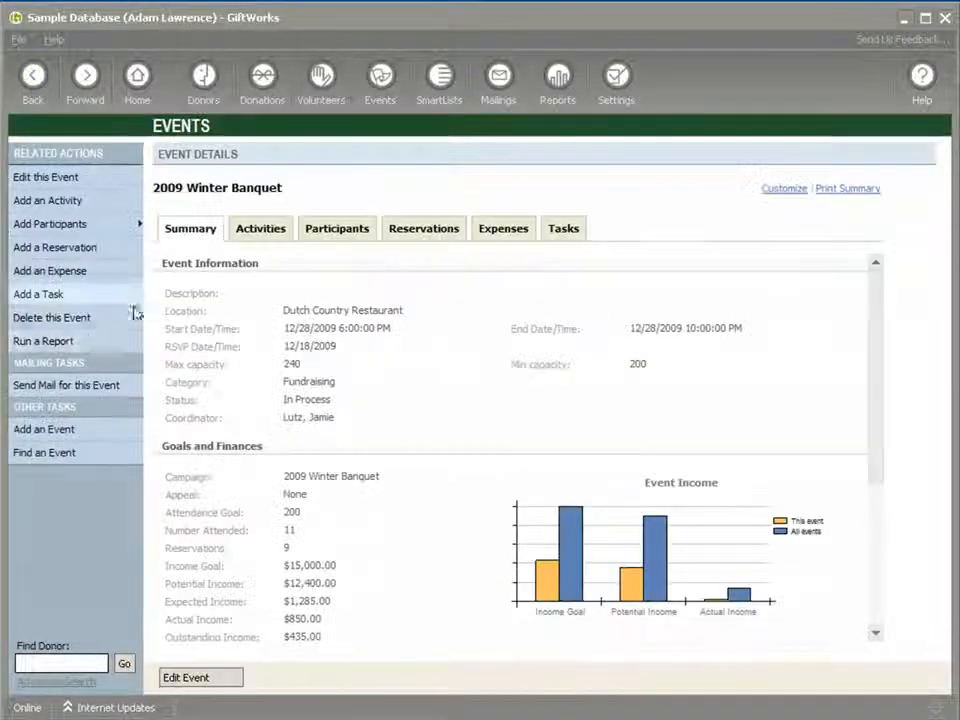
{"action": "left_click", "coordinate": [98, 345]}
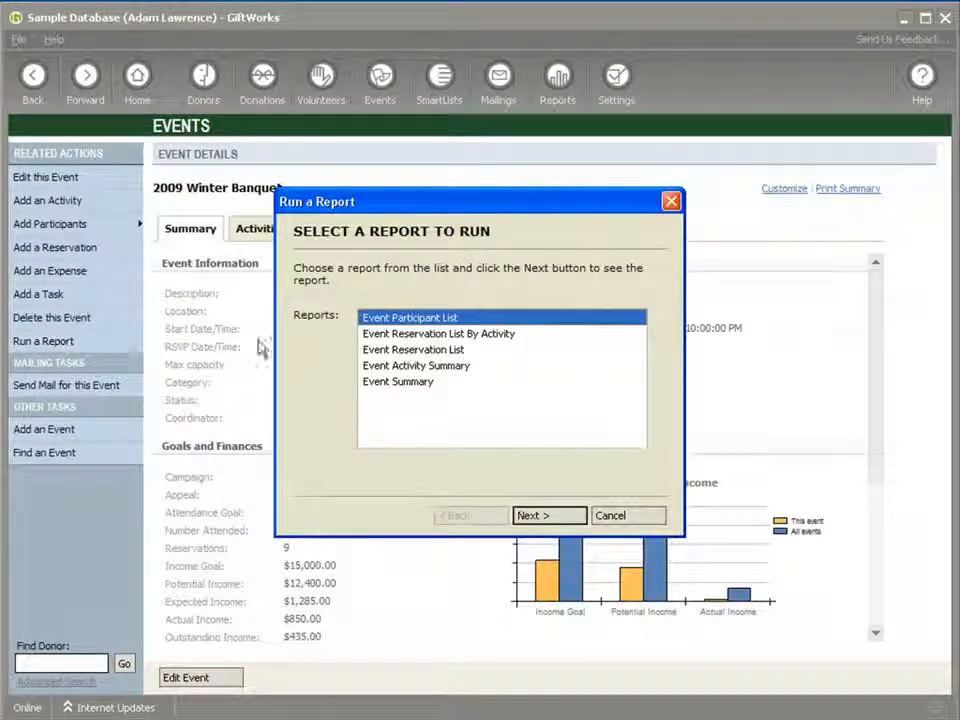
{"action": "left_click", "coordinate": [428, 336]}
{"action": "left_click", "coordinate": [523, 515]}
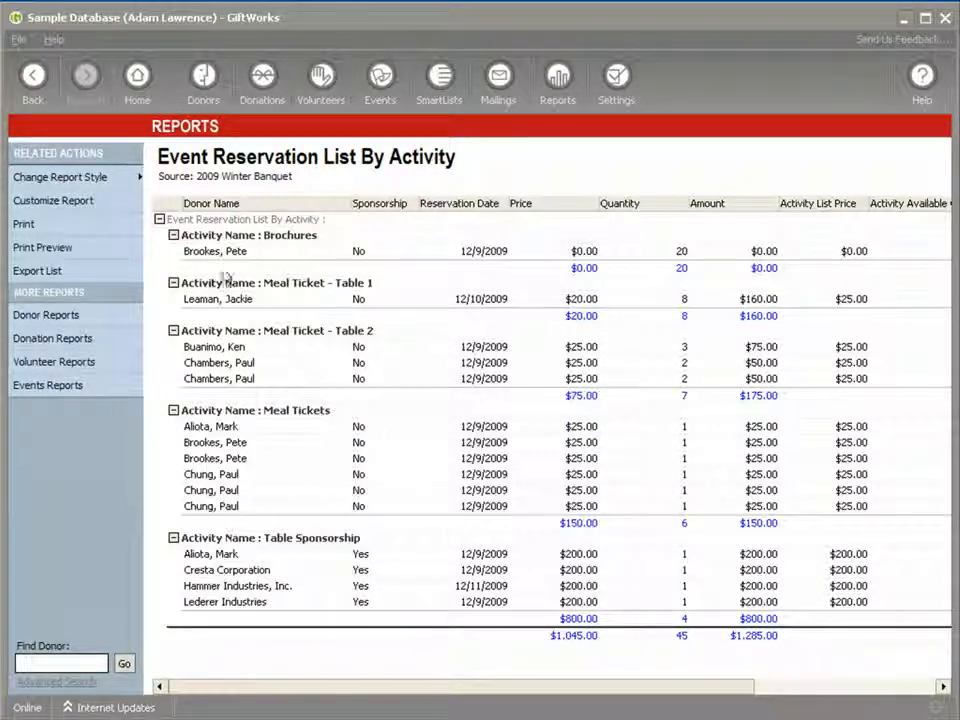
- Run the event's Event Reservation List report and sort it by Amount Due from highest to lowest
{"action": "left_click", "coordinate": [33, 75]}
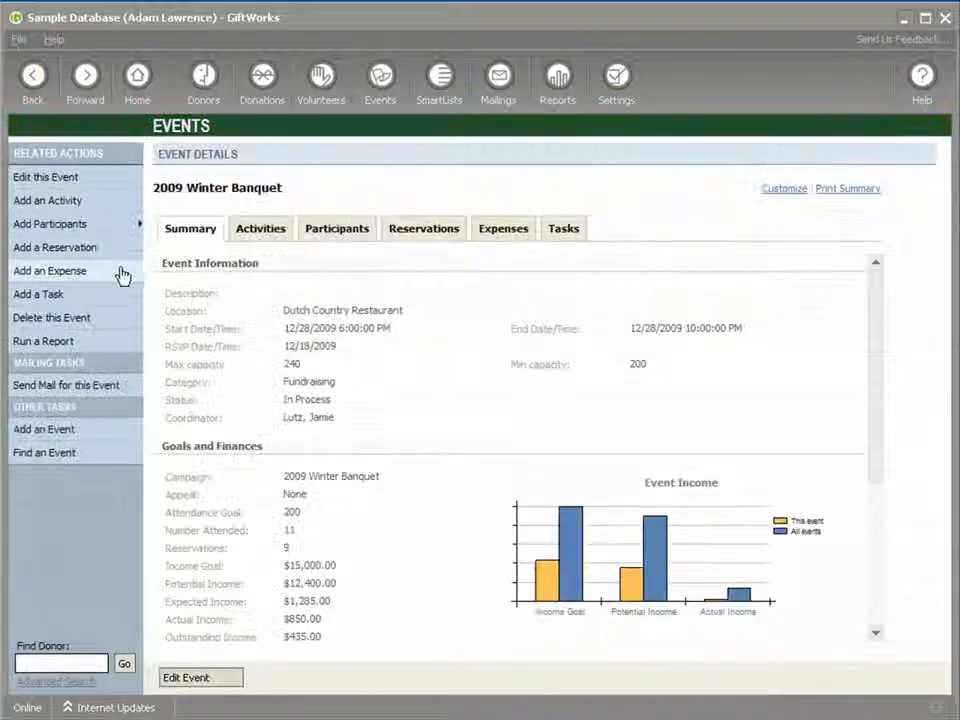
{"action": "left_click", "coordinate": [43, 341]}
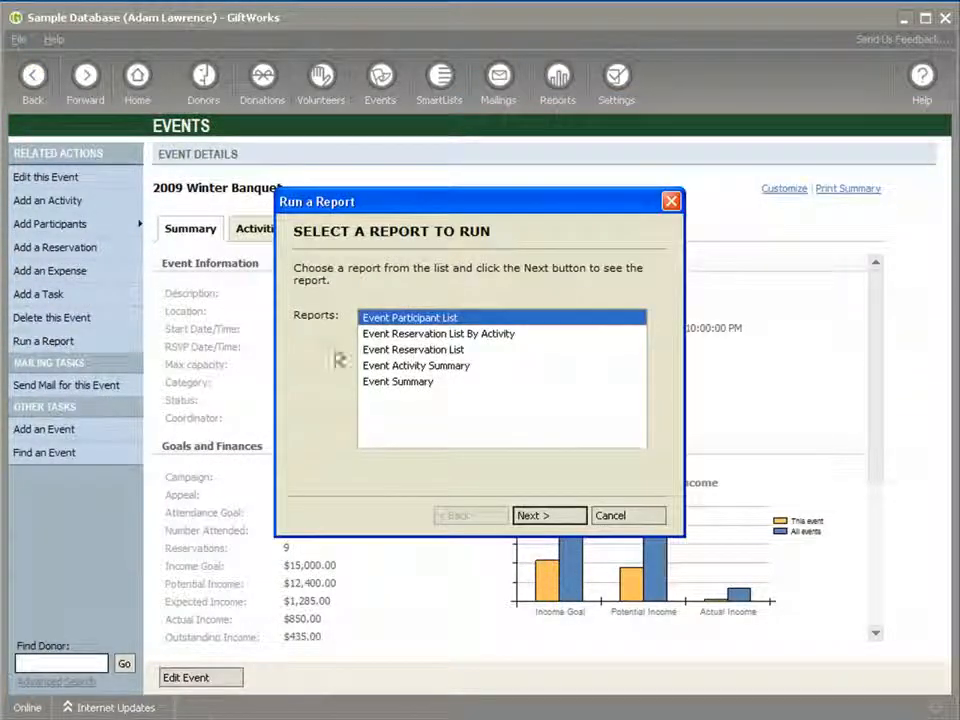
{"action": "left_click", "coordinate": [400, 349]}
{"action": "left_click", "coordinate": [531, 515]}
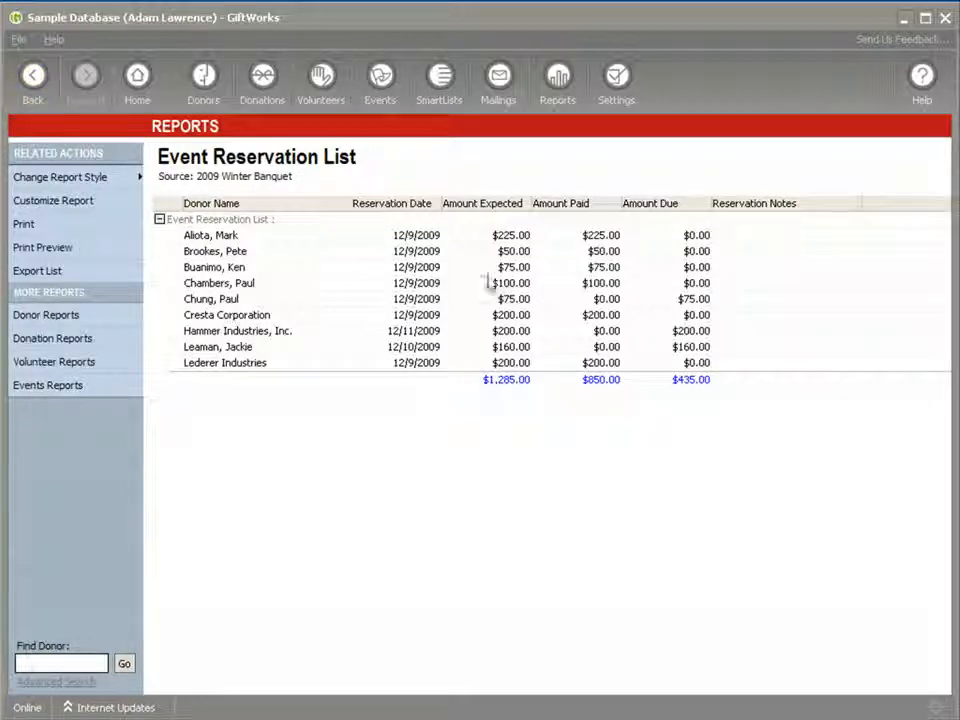
{"action": "left_click", "coordinate": [694, 207]}
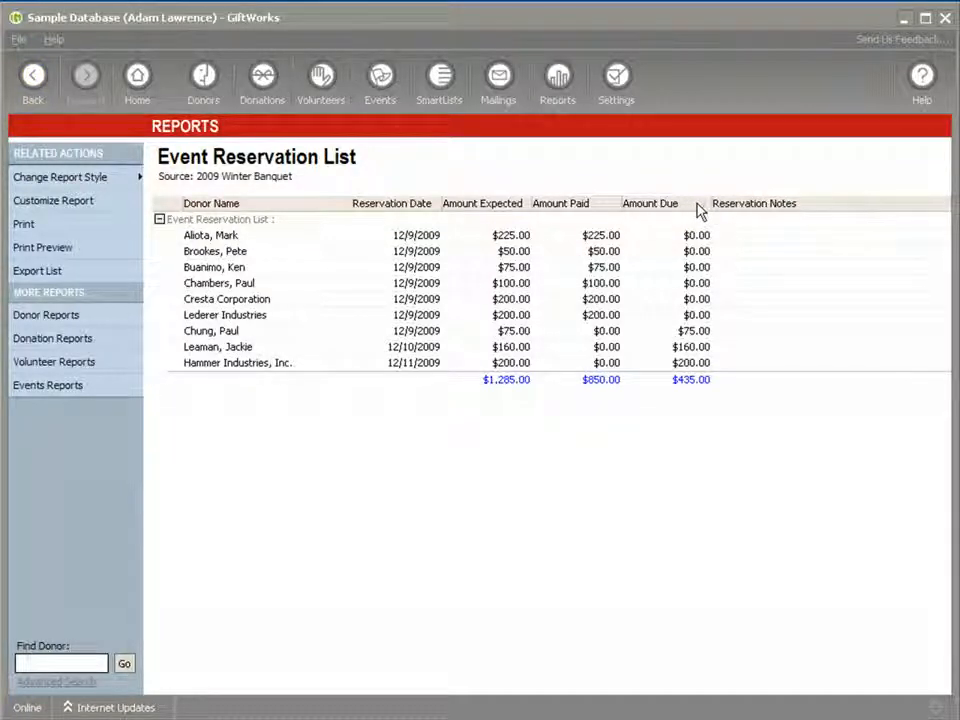
{"action": "left_click", "coordinate": [698, 208]}
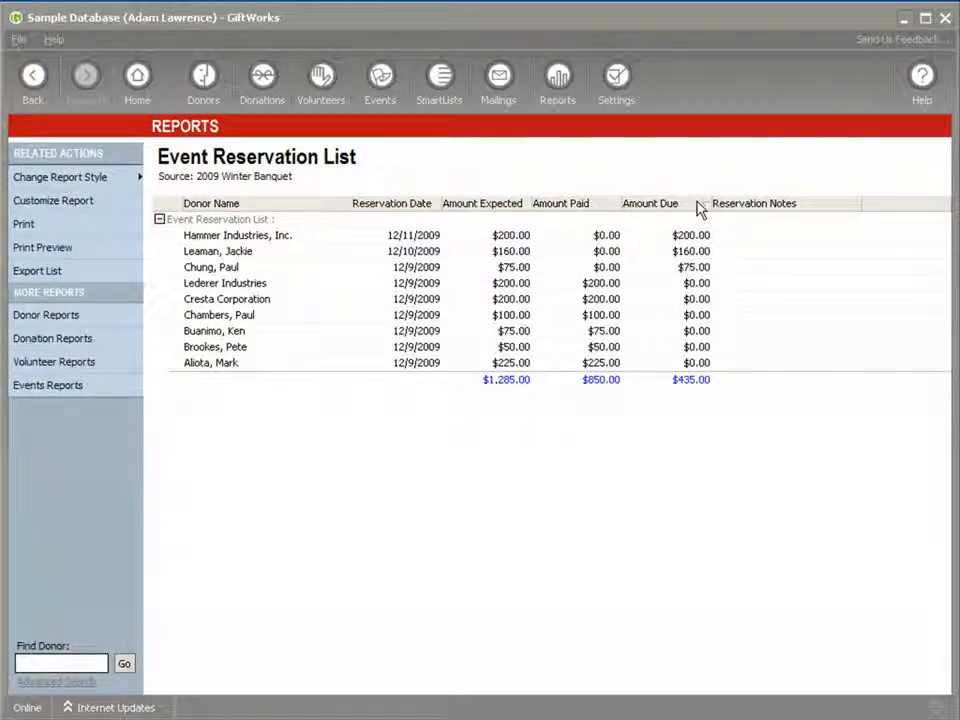
- Return to the event and run its Event Activity Summary report
{"action": "left_click", "coordinate": [33, 76]}
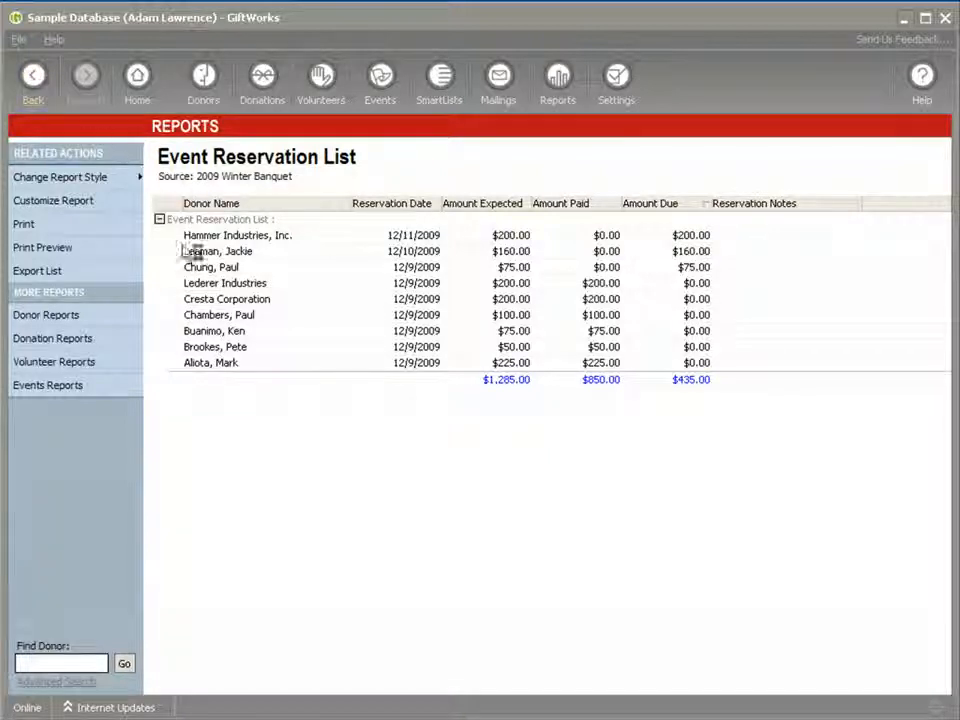
{"action": "left_click", "coordinate": [78, 342]}
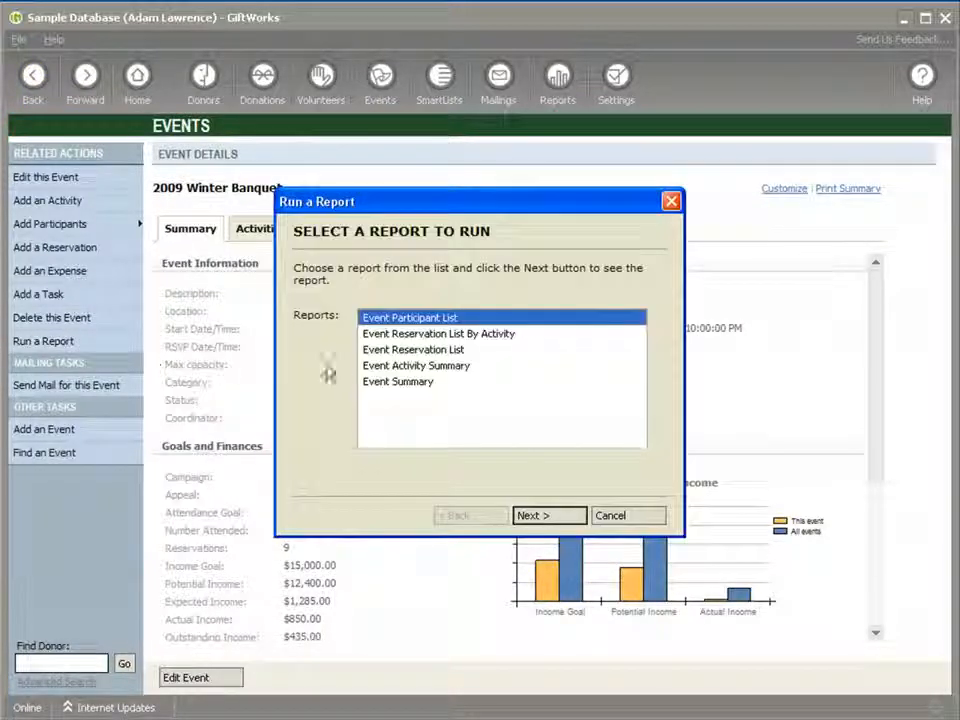
{"action": "left_click", "coordinate": [399, 366]}
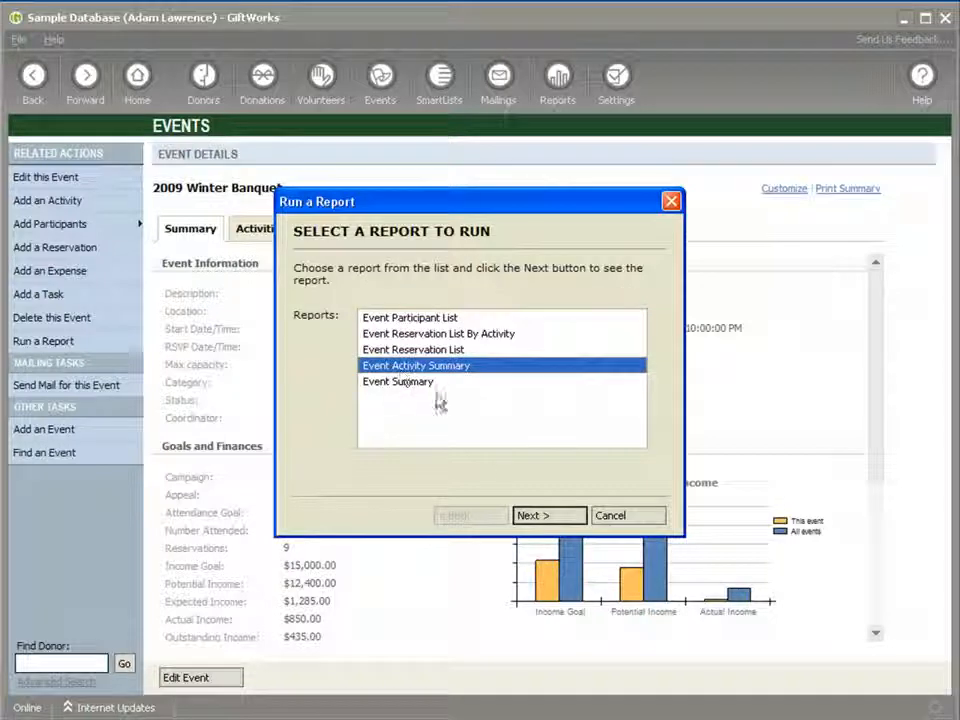
{"action": "left_click", "coordinate": [535, 515]}
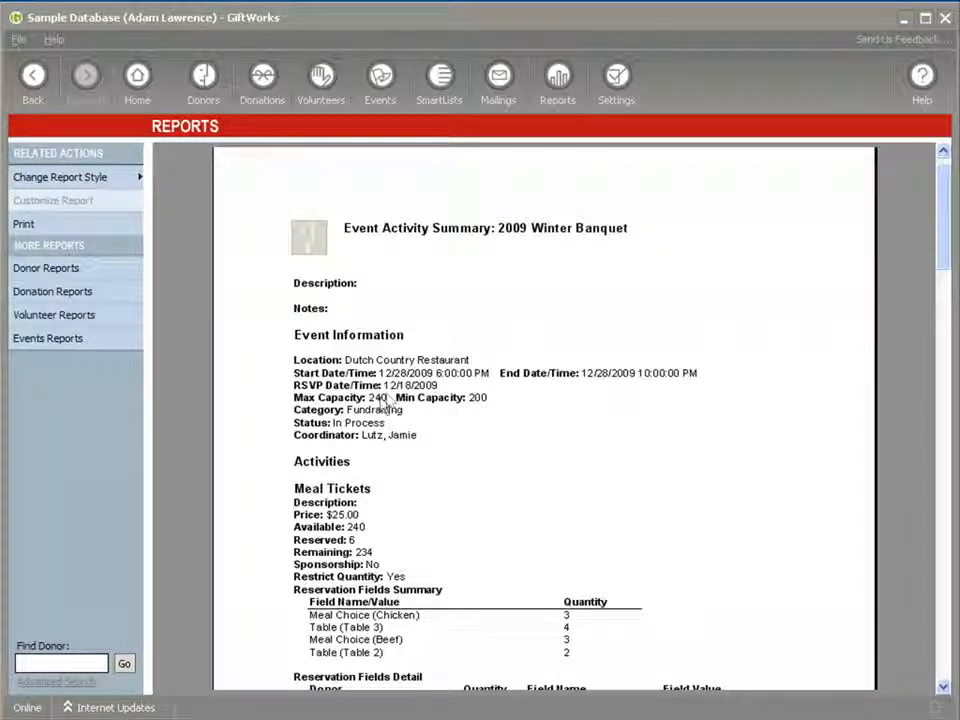
- Read through the Event Activity Summary report, examining the event information and each activity's reservation fields summary and detail
{"action": "scroll", "coordinate": [457, 430], "scroll_direction": "down", "scroll_amount": 1}
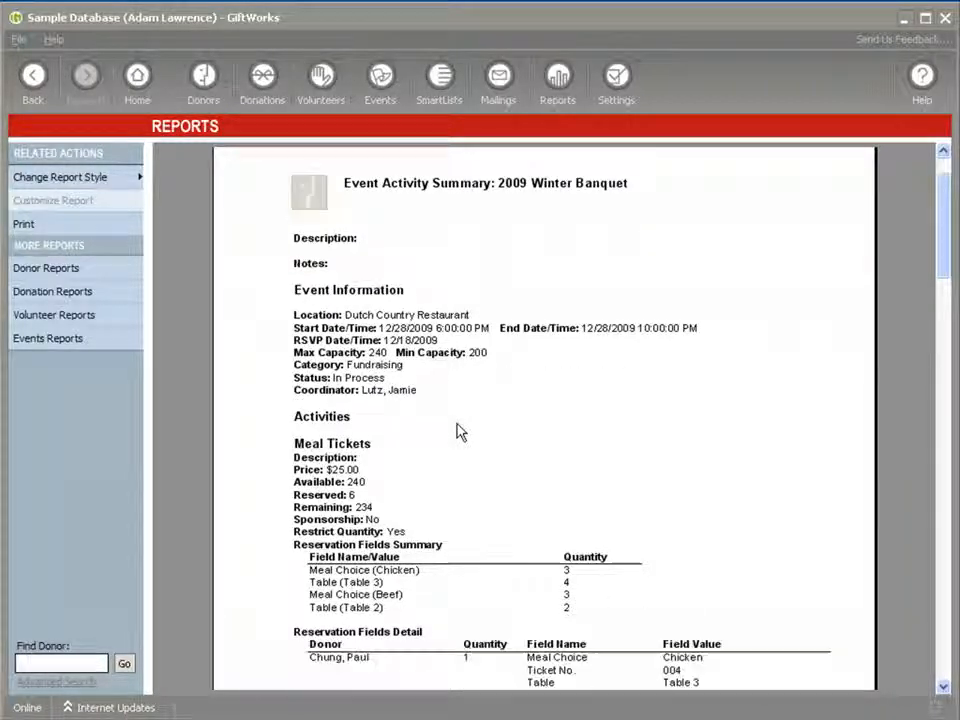
{"action": "scroll", "coordinate": [457, 430], "scroll_direction": "down", "scroll_amount": 2}
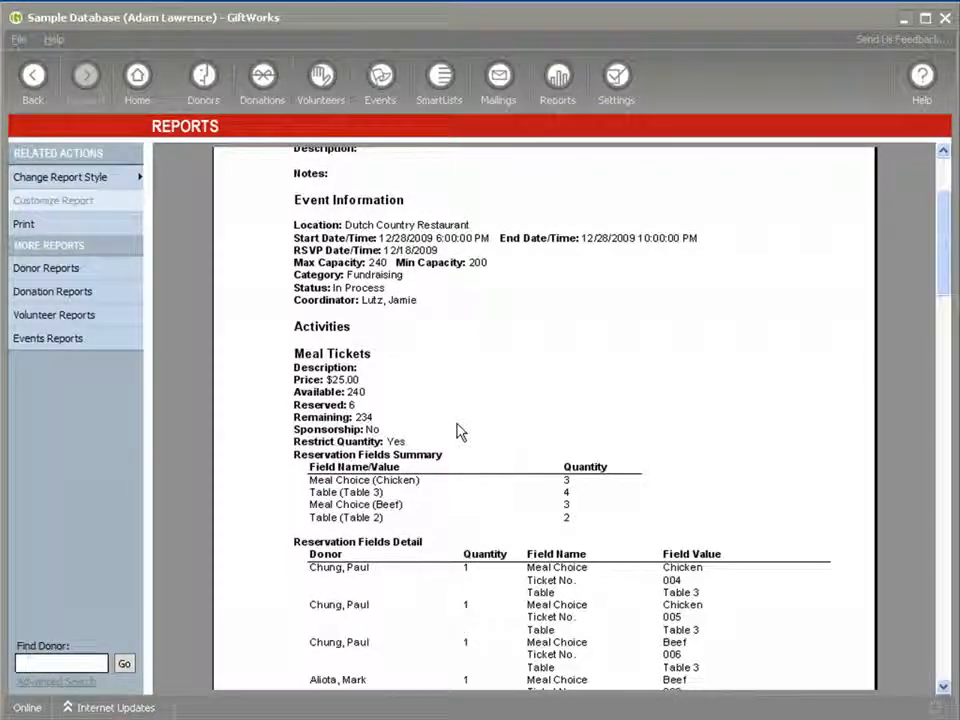
{"action": "scroll", "coordinate": [465, 390], "scroll_direction": "down", "scroll_amount": 2}
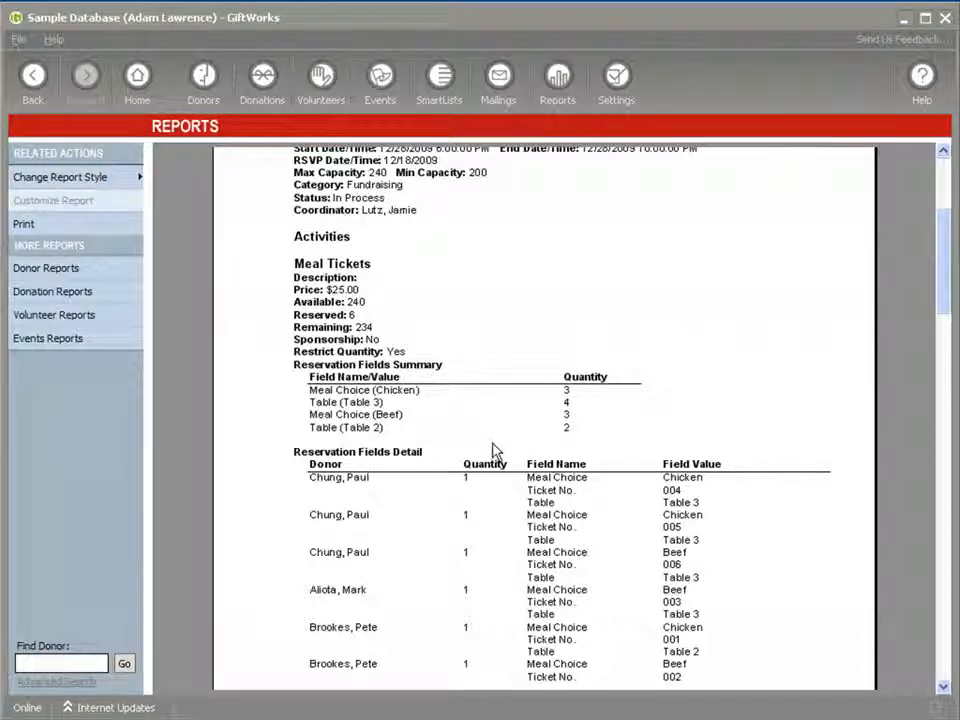
{"action": "scroll", "coordinate": [490, 448], "scroll_direction": "down", "scroll_amount": 3}
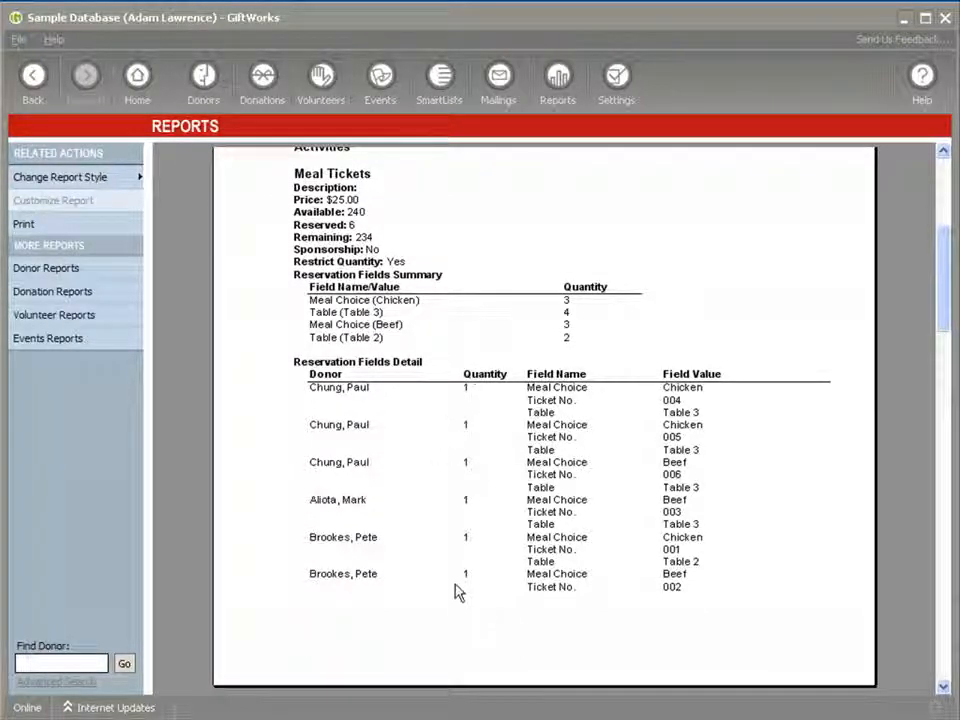
{"action": "scroll", "coordinate": [431, 574], "scroll_direction": "down", "scroll_amount": 7}
{"action": "scroll", "coordinate": [431, 571], "scroll_direction": "down", "scroll_amount": 10}
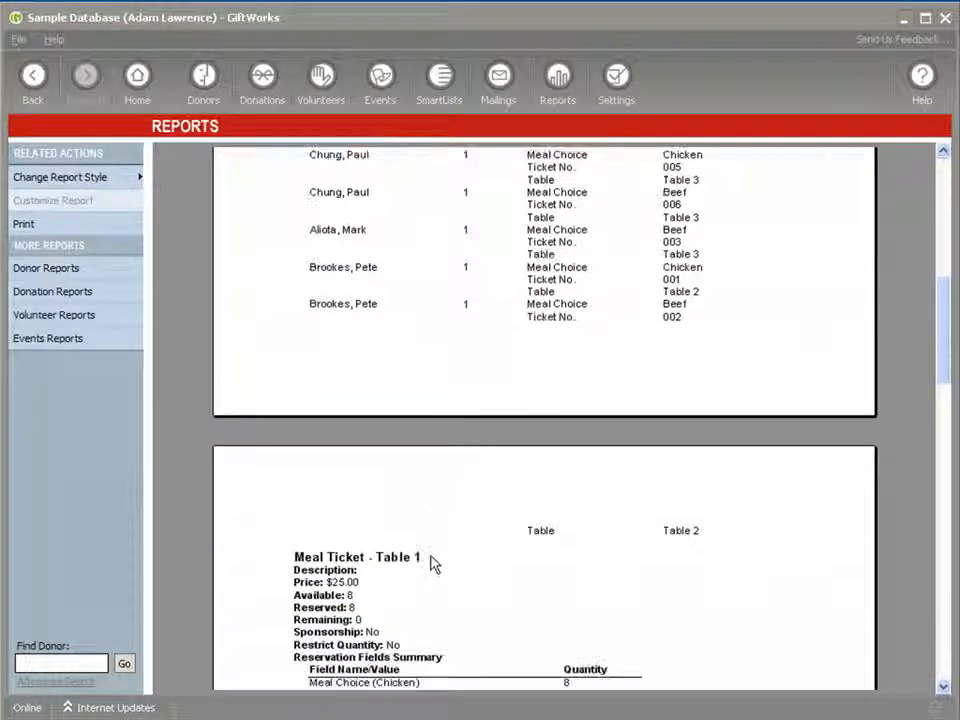
{"action": "scroll", "coordinate": [431, 543], "scroll_direction": "down", "scroll_amount": 1}
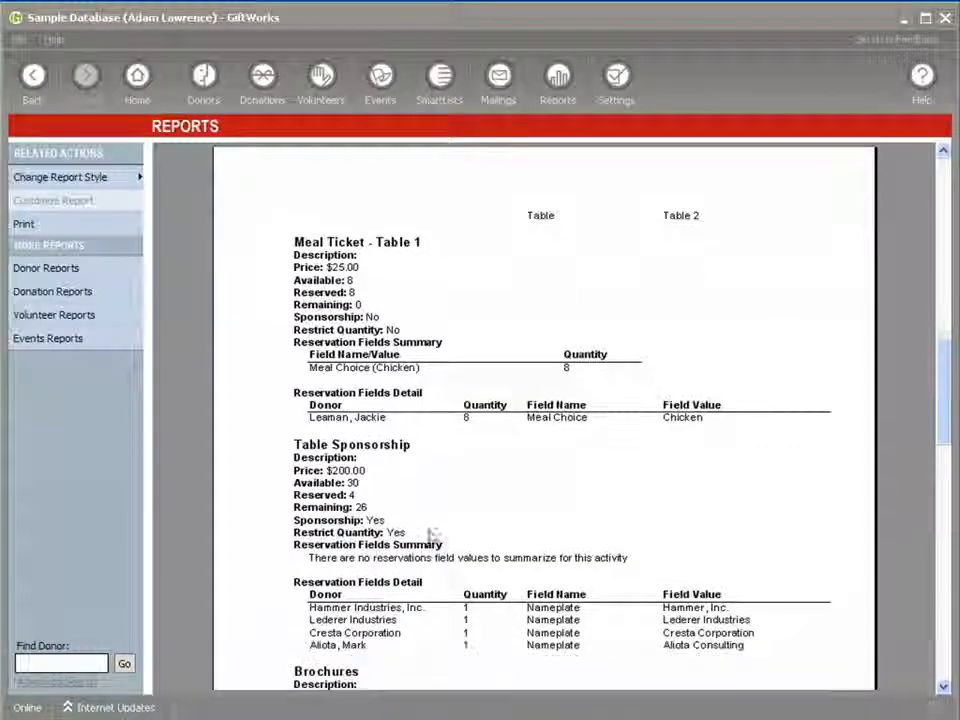
{"action": "scroll", "coordinate": [396, 313], "scroll_direction": "up", "scroll_amount": 19}
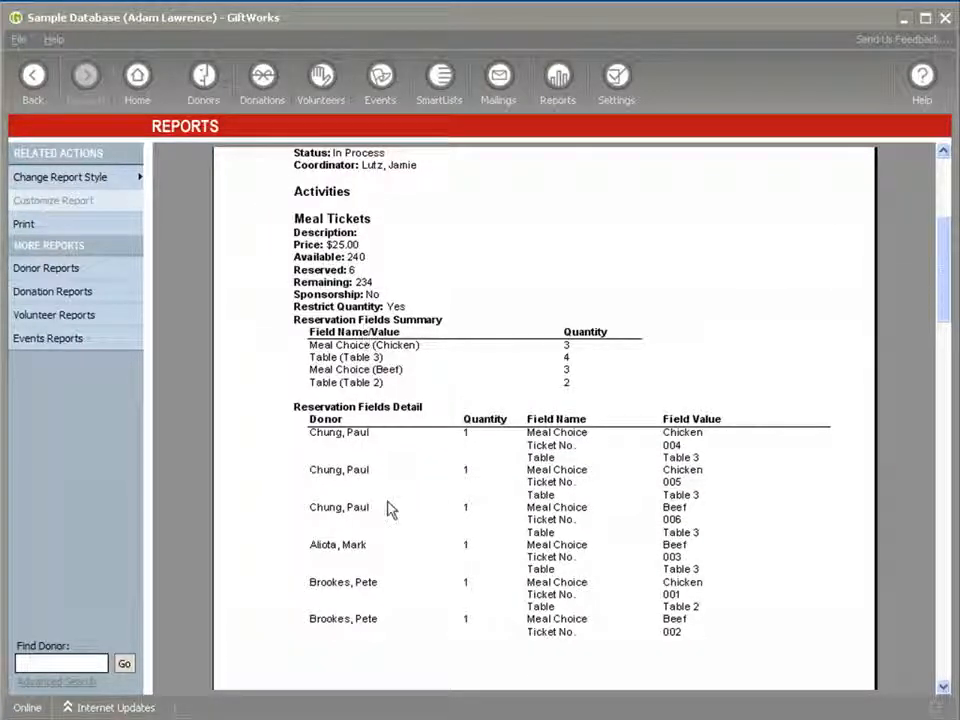
{"action": "scroll", "coordinate": [390, 506], "scroll_direction": "down", "scroll_amount": 5}
{"action": "scroll", "coordinate": [390, 503], "scroll_direction": "down", "scroll_amount": 8}
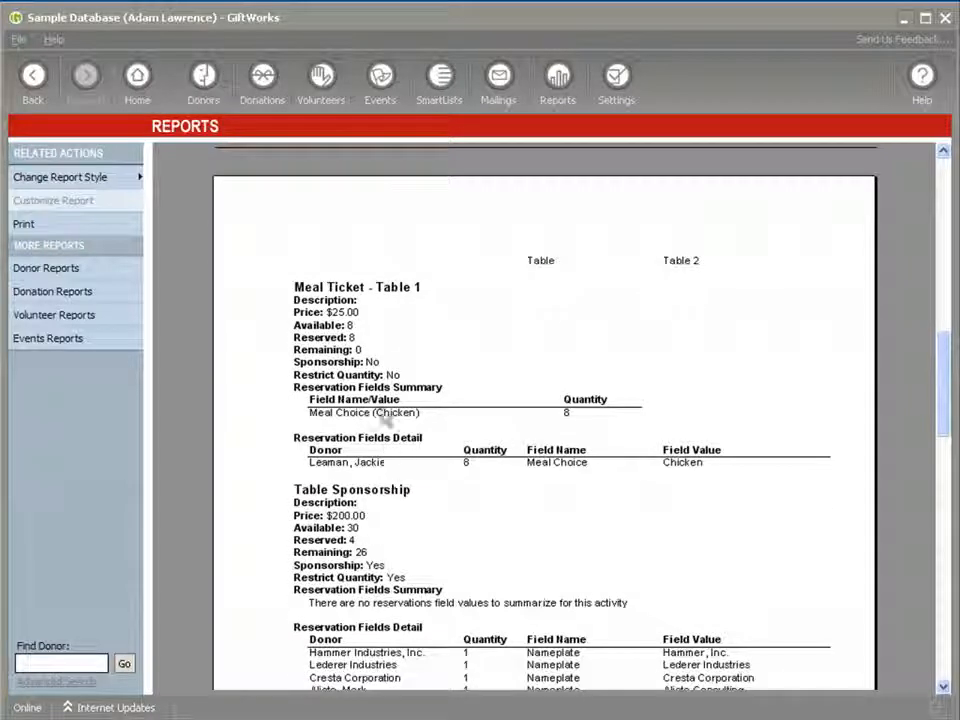
{"action": "scroll", "coordinate": [390, 410], "scroll_direction": "down", "scroll_amount": 10}
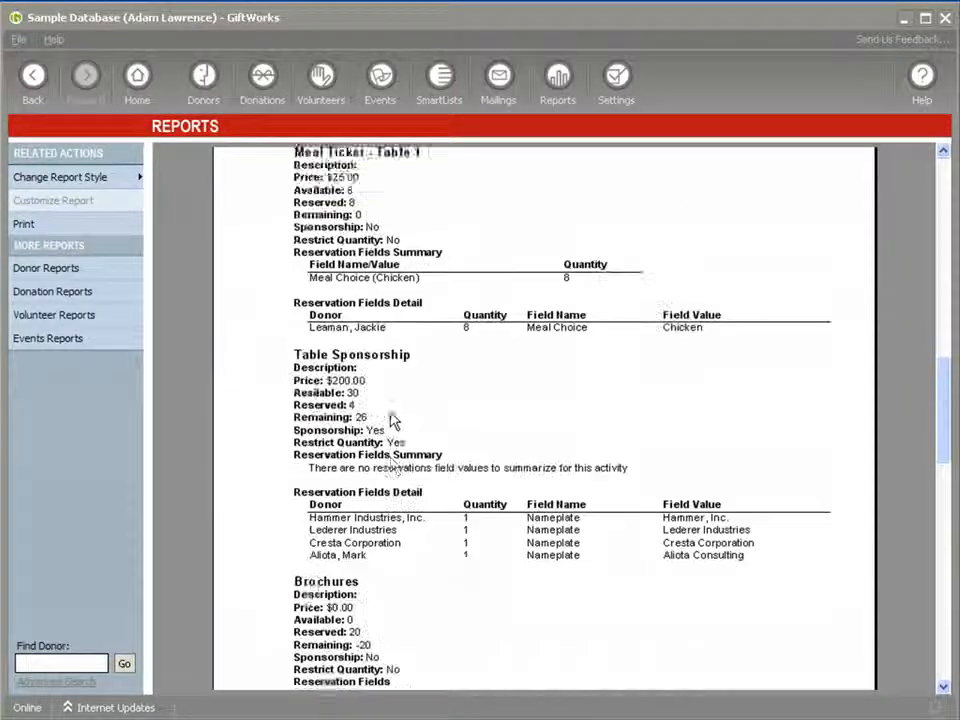
{"action": "scroll", "coordinate": [392, 441], "scroll_direction": "down", "scroll_amount": 5}
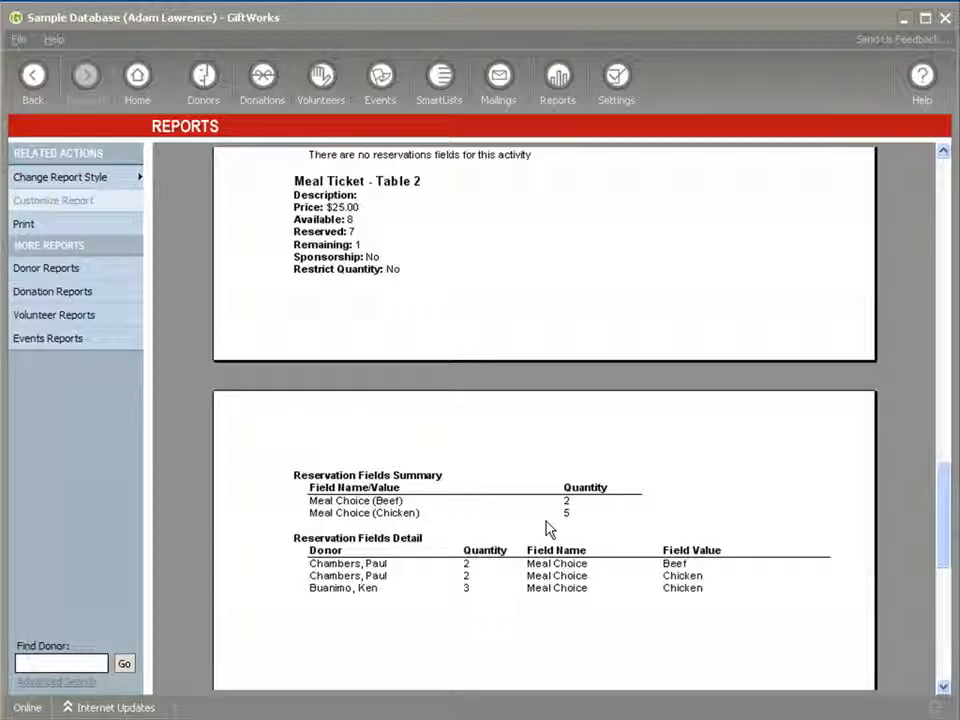
{"action": "scroll", "coordinate": [548, 505], "scroll_direction": "up", "scroll_amount": 15}
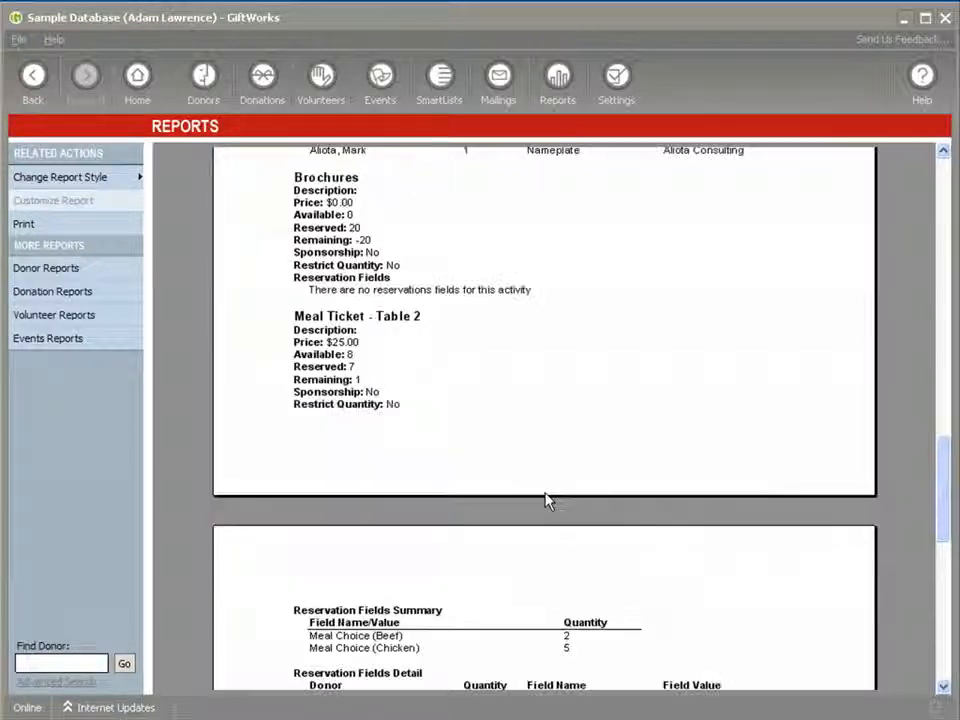
{"action": "scroll", "coordinate": [516, 480], "scroll_direction": "up", "scroll_amount": 2}
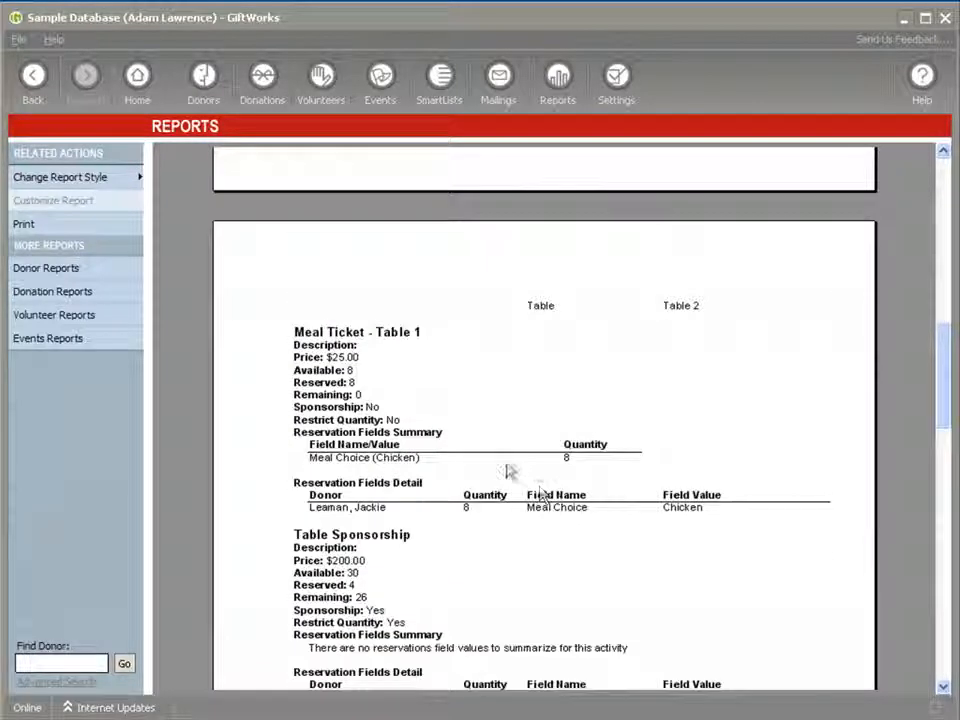
{"action": "scroll", "coordinate": [501, 484], "scroll_direction": "down", "scroll_amount": 5}
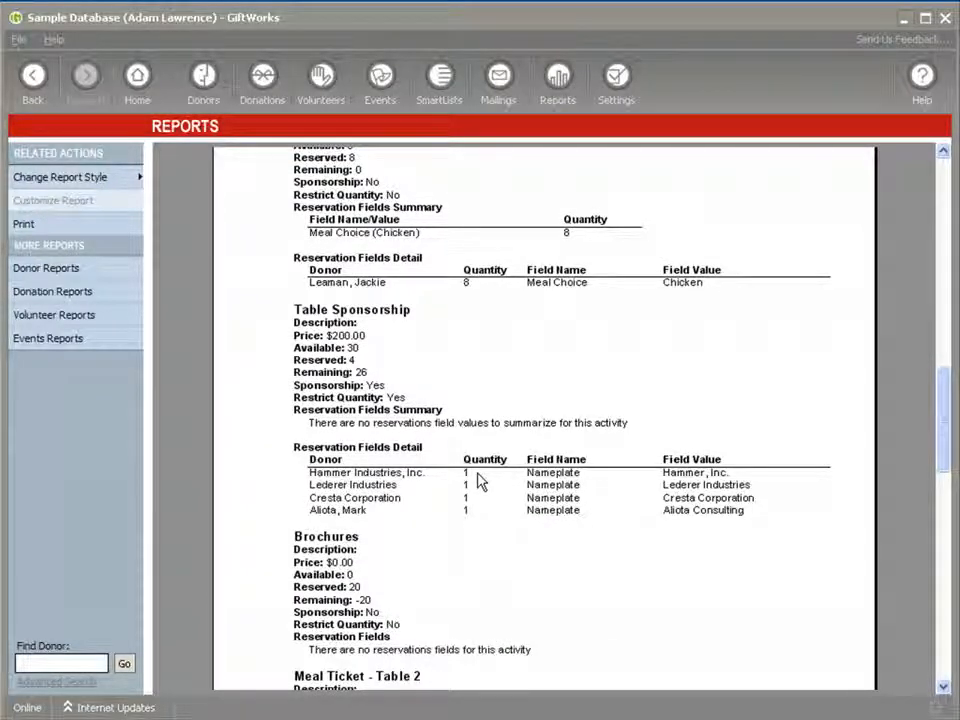
- Leave the event and run the general Events List report for all dates with charts showing Actual Expenses
{"action": "left_click", "coordinate": [34, 80]}
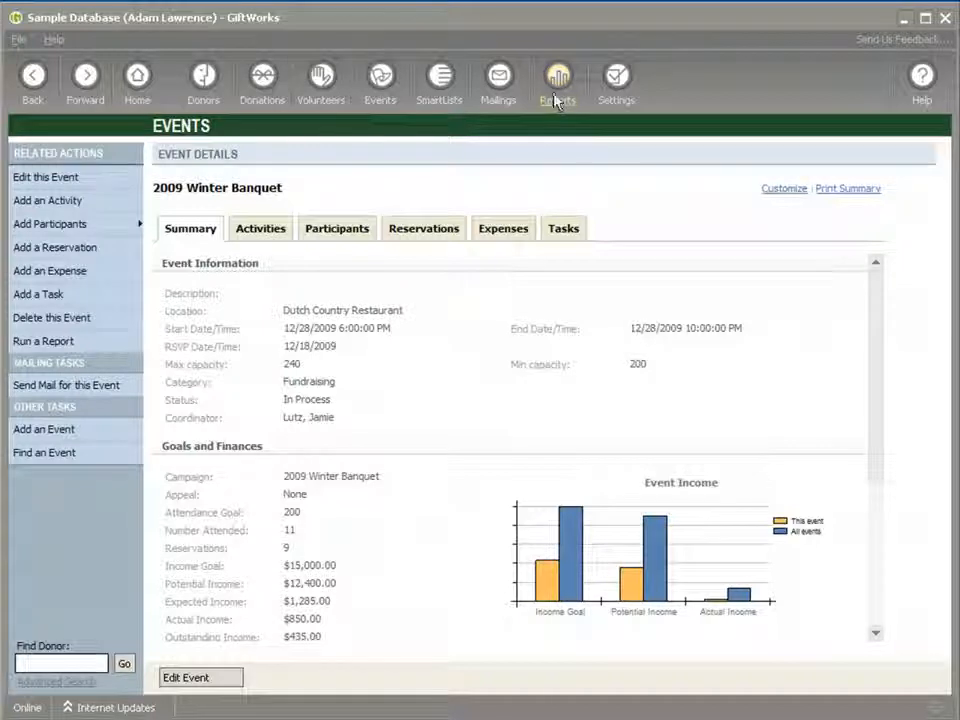
{"action": "left_click", "coordinate": [556, 100]}
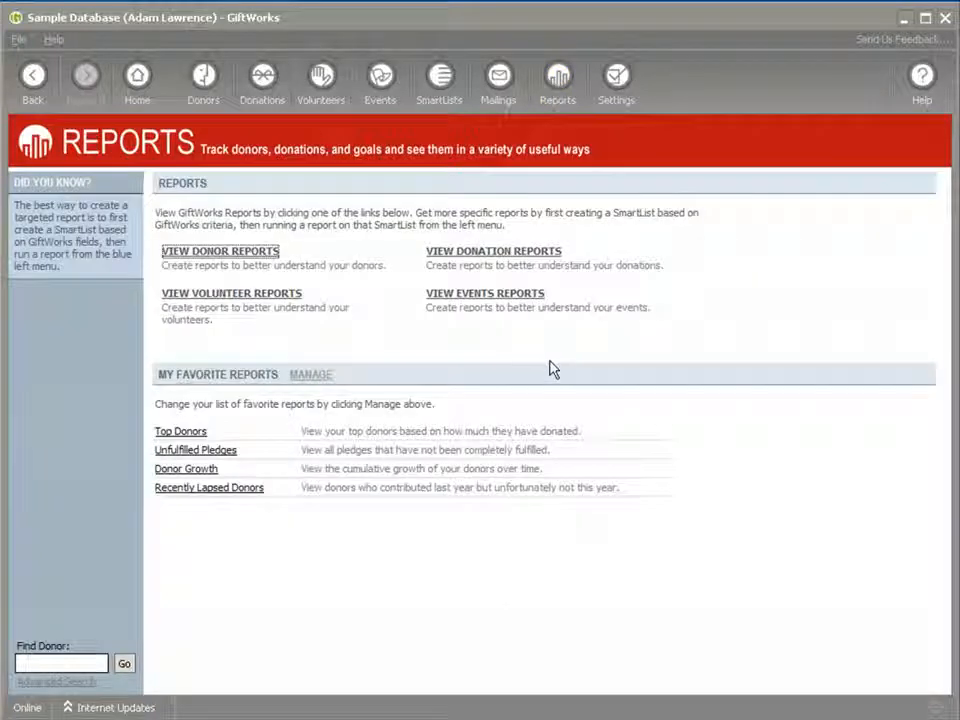
{"action": "left_click", "coordinate": [477, 297]}
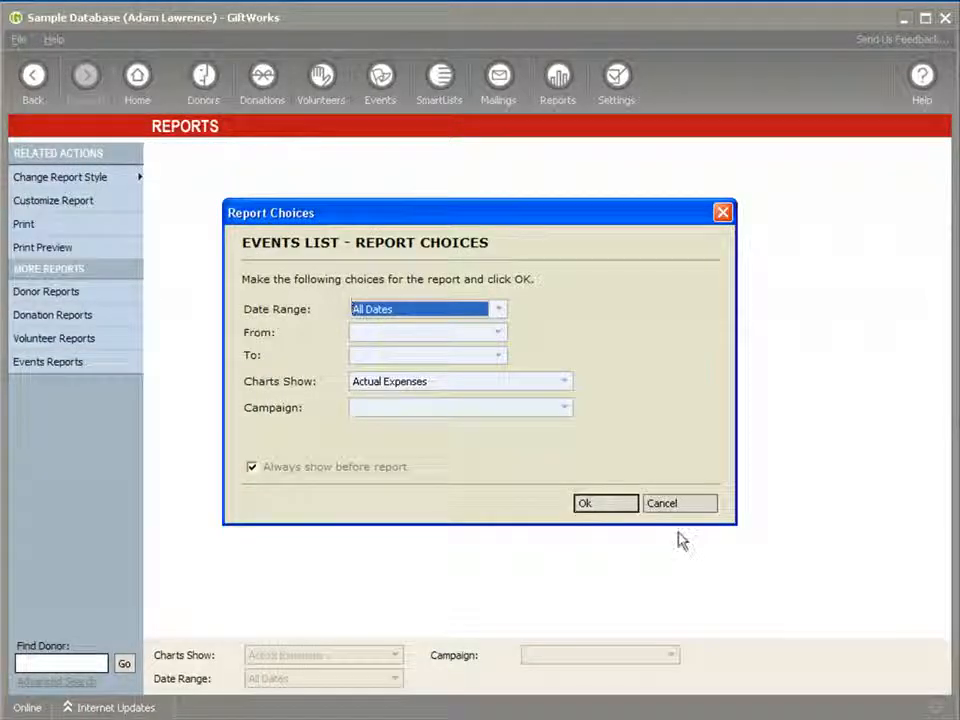
{"action": "left_click", "coordinate": [562, 383]}
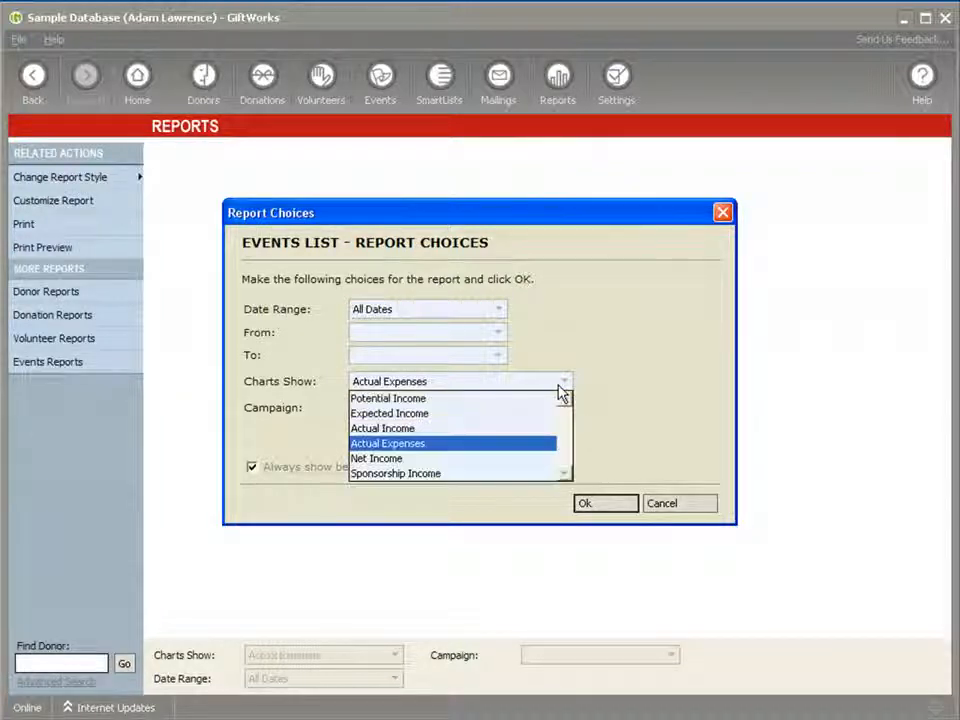
{"action": "left_click", "coordinate": [444, 445]}
{"action": "left_click", "coordinate": [612, 505]}
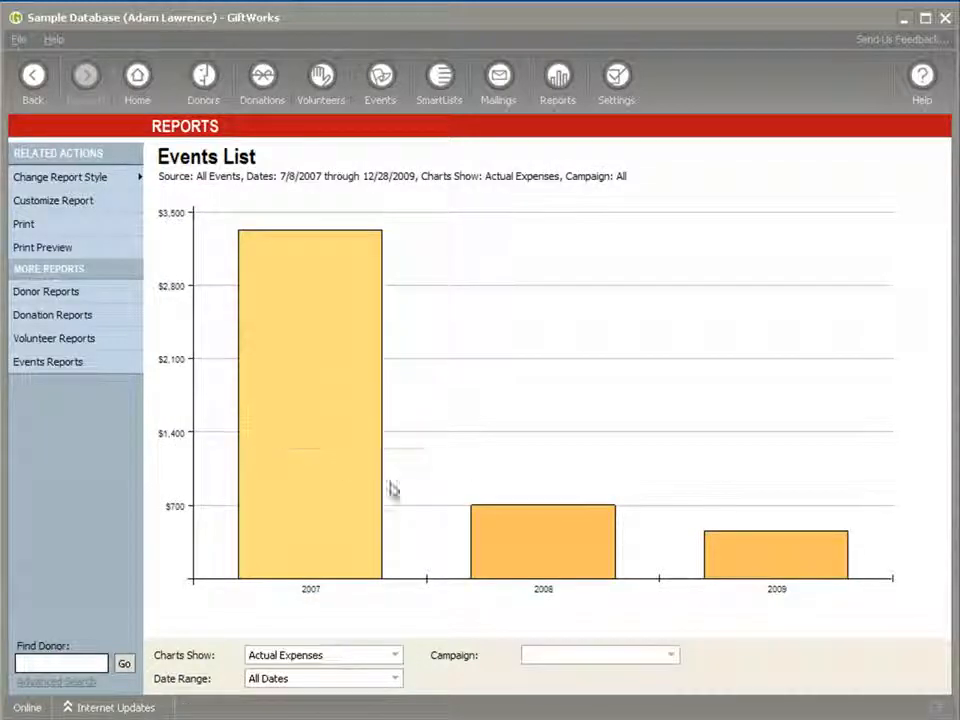
- Switch the Events List chart to show Potential Income, followed by Expected Income
{"action": "mouse_move", "coordinate": [487, 538]}
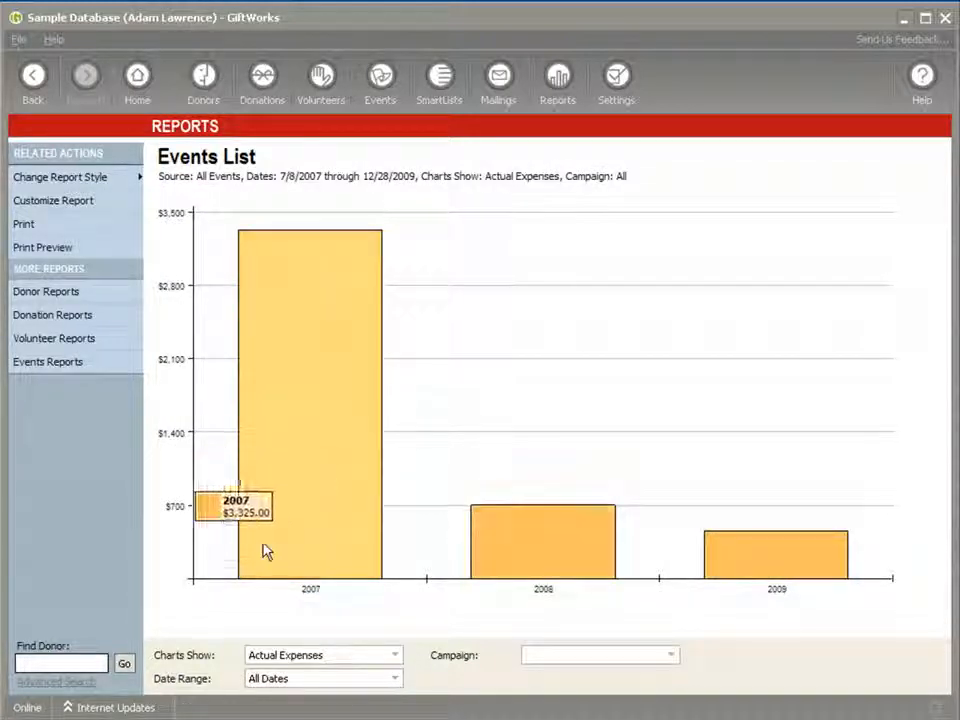
{"action": "left_click", "coordinate": [393, 658]}
{"action": "left_click", "coordinate": [369, 673]}
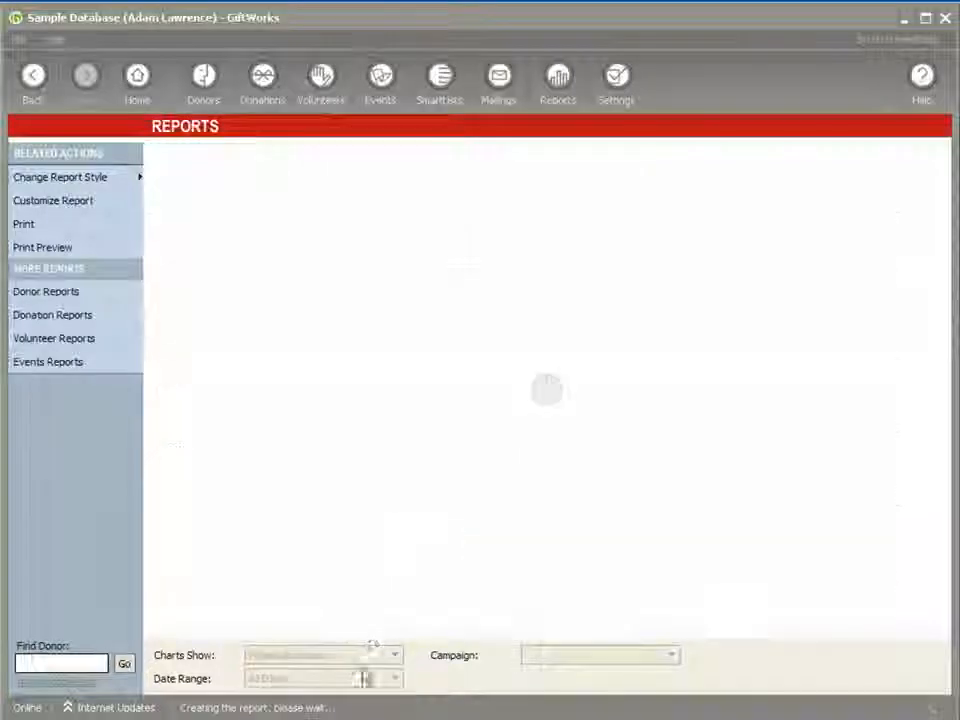
{"action": "left_click", "coordinate": [381, 661]}
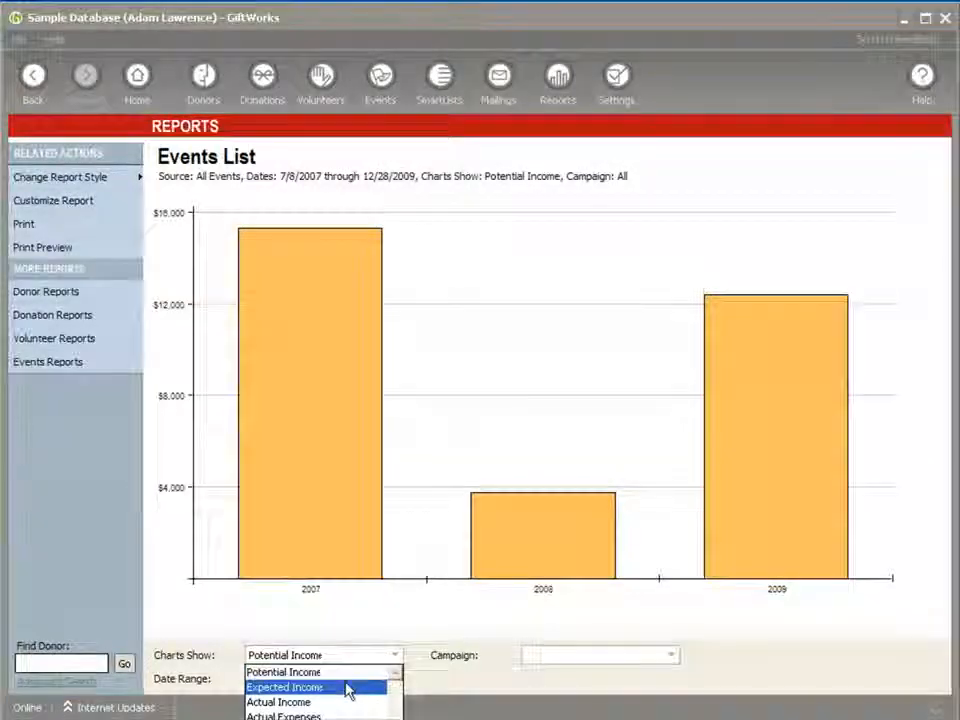
{"action": "left_click", "coordinate": [349, 689]}
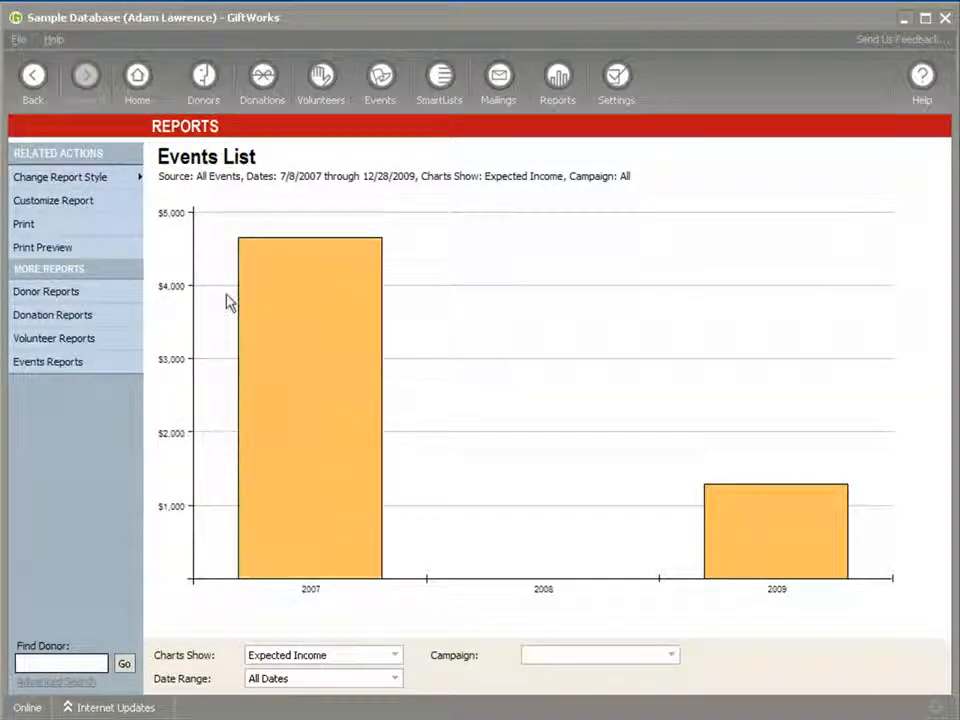
- Display the Events List report as a list and check which columns it includes, including the income columns
{"action": "left_click", "coordinate": [55, 182]}
{"action": "left_click", "coordinate": [160, 236]}
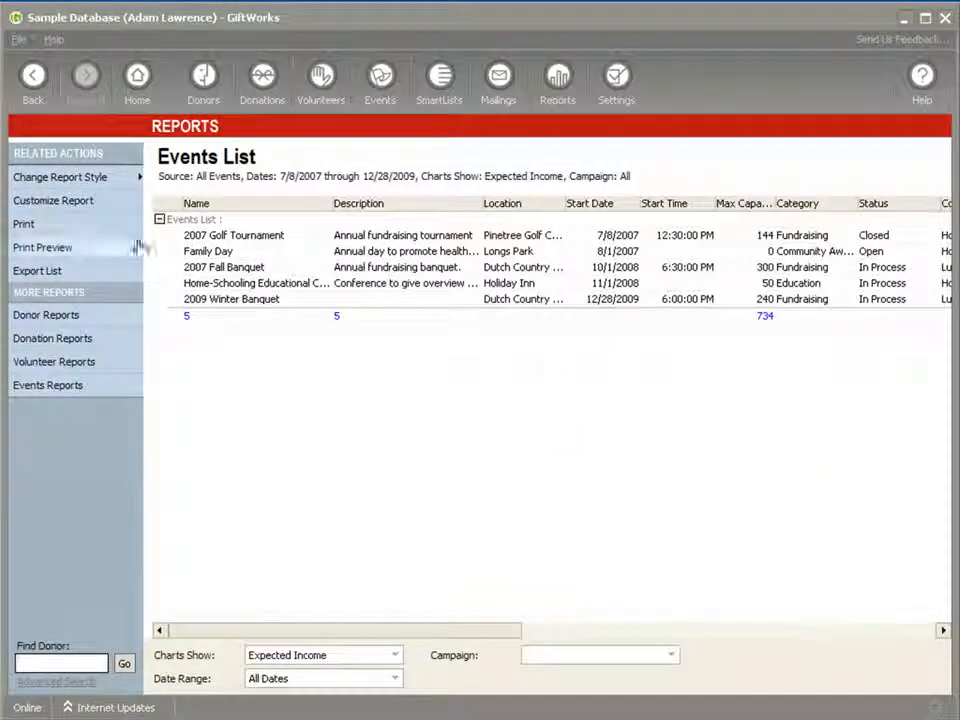
{"action": "left_click", "coordinate": [85, 201]}
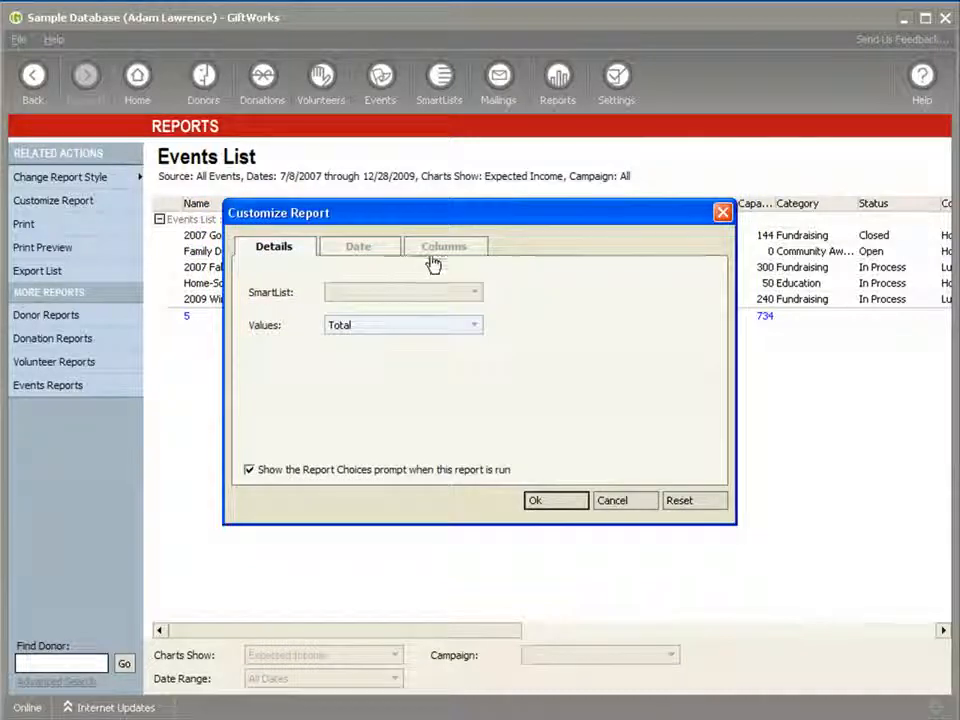
{"action": "left_click", "coordinate": [440, 248]}
{"action": "left_click_drag", "start_coordinate": [621, 326], "coordinate": [622, 368]}
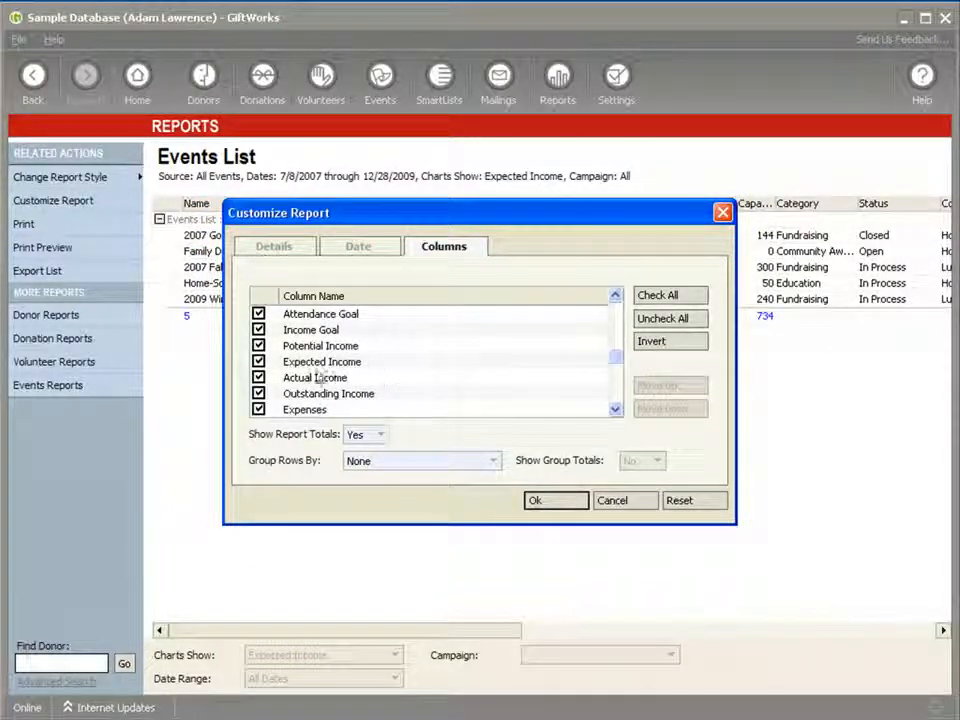
{"action": "left_click", "coordinate": [551, 499]}
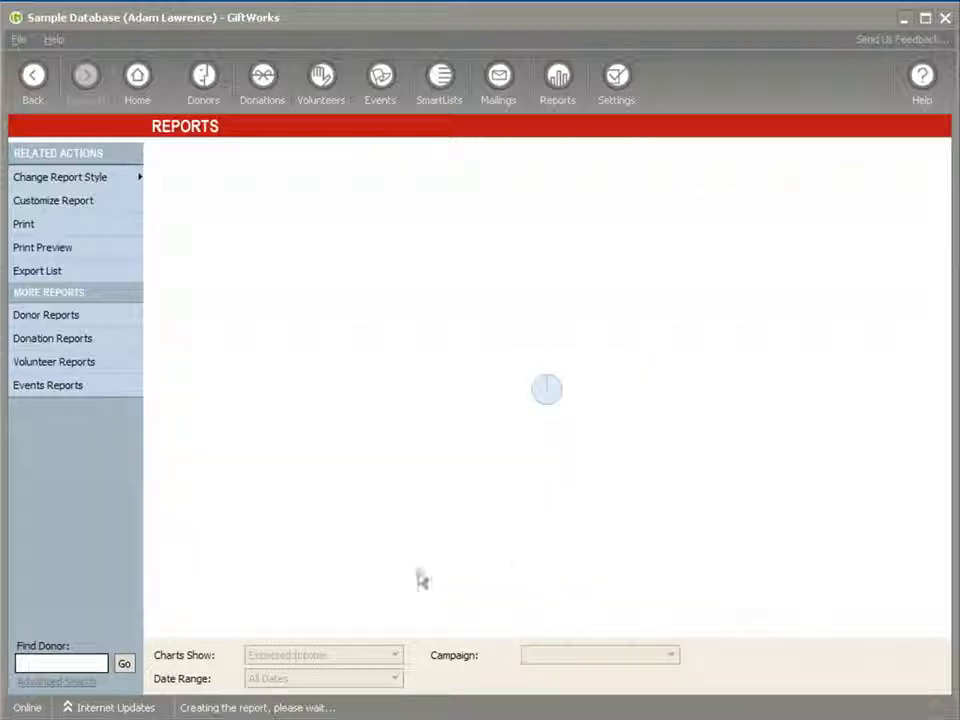
{"action": "left_click_drag", "start_coordinate": [416, 634], "coordinate": [692, 570]}
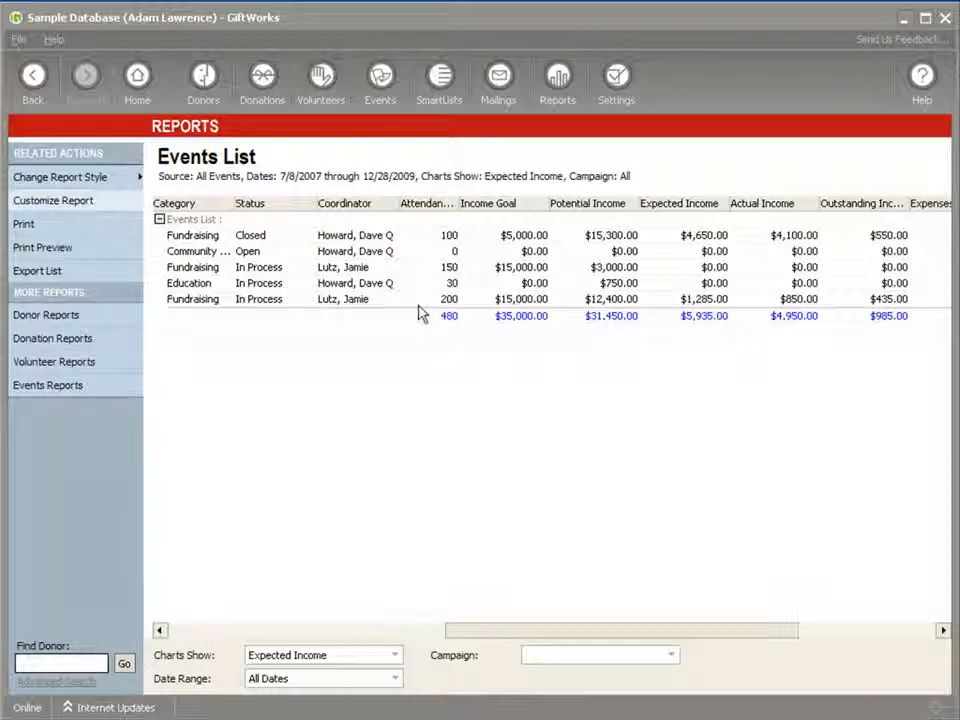
- Return to the events reports and run Events Income - Expected vs Actual for all dates
{"action": "left_click", "coordinate": [35, 88]}
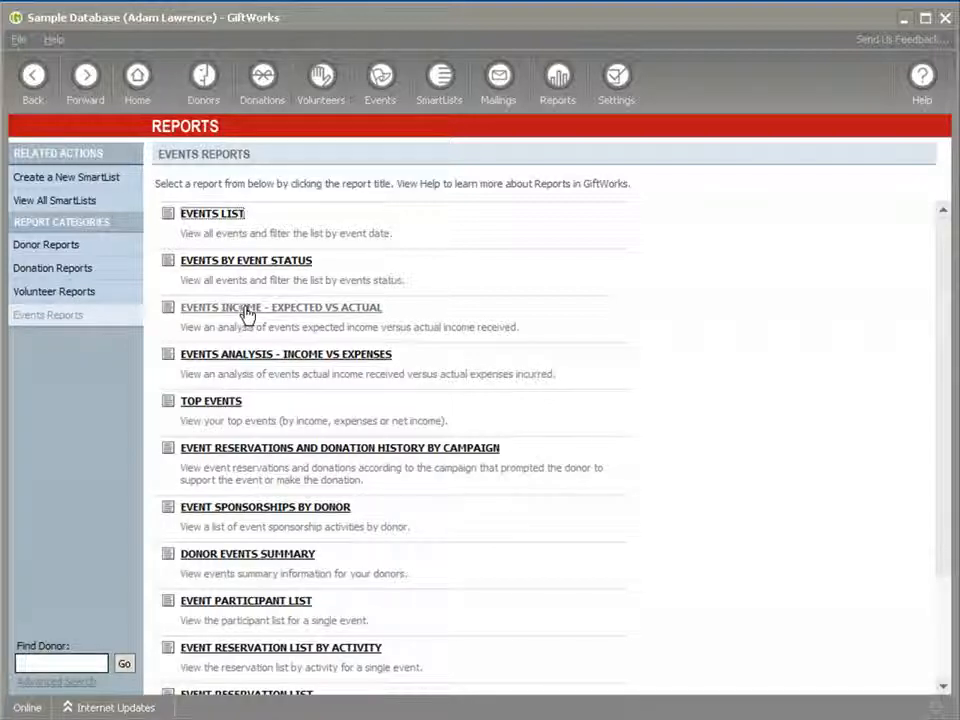
{"action": "left_click", "coordinate": [245, 310]}
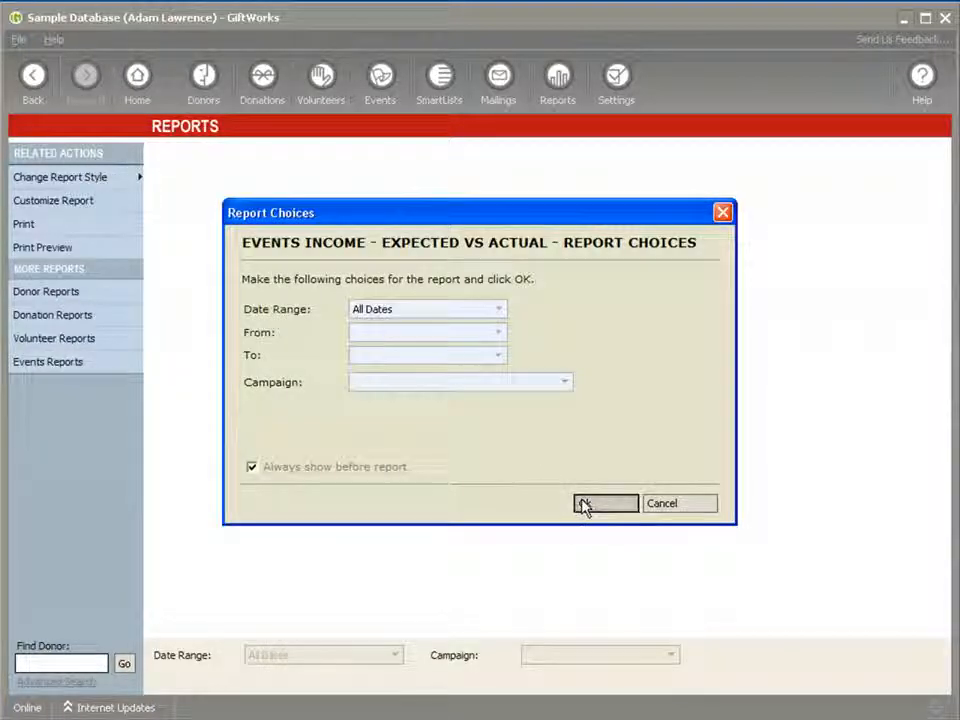
{"action": "left_click", "coordinate": [585, 505]}
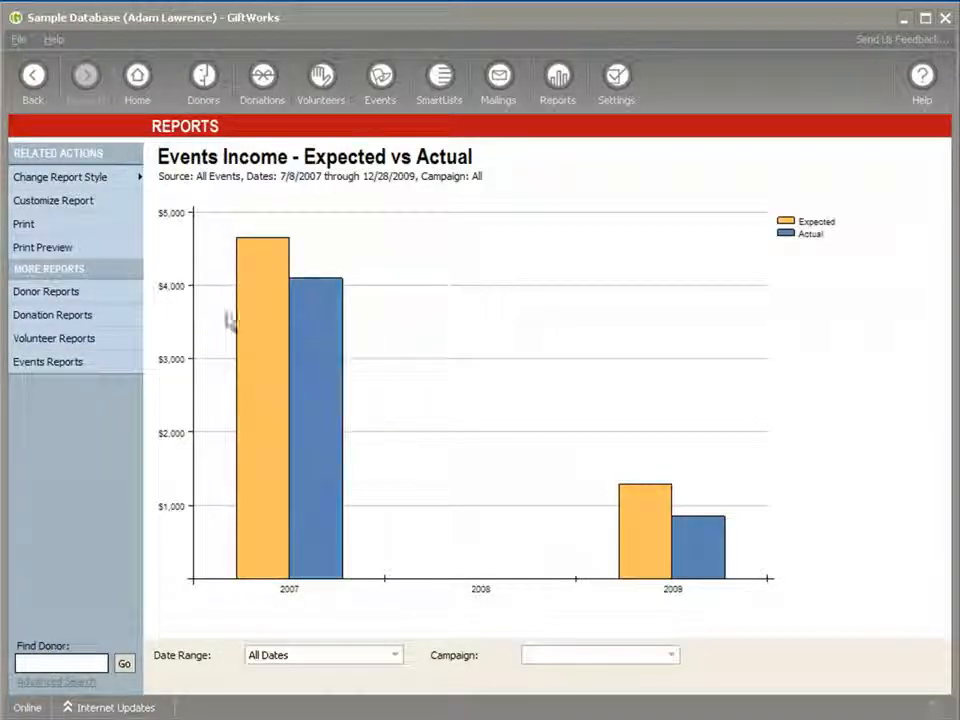
- Return to the events reports and run Top Events for the top 5 events over all dates, based on Sponsorship Income
{"action": "left_click", "coordinate": [32, 78]}
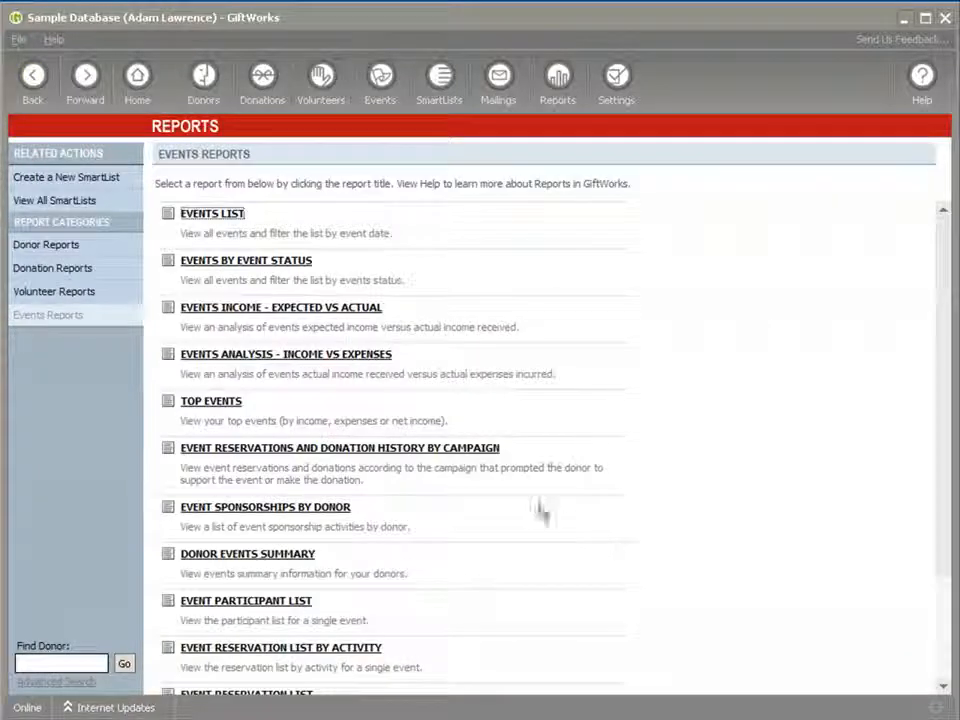
{"action": "left_click", "coordinate": [208, 402]}
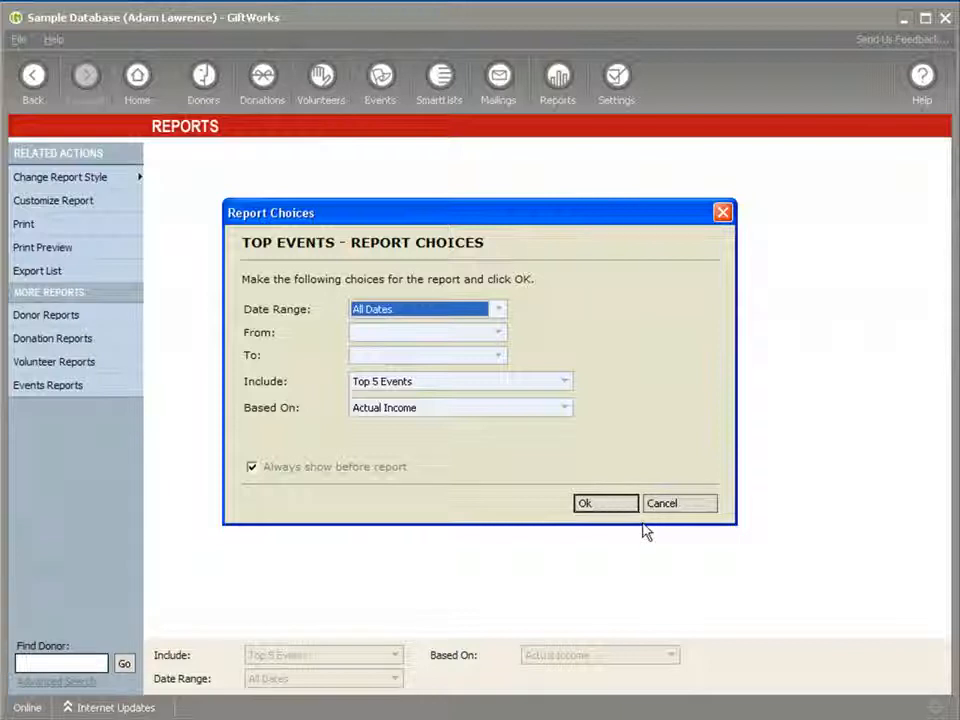
{"action": "left_click", "coordinate": [611, 505]}
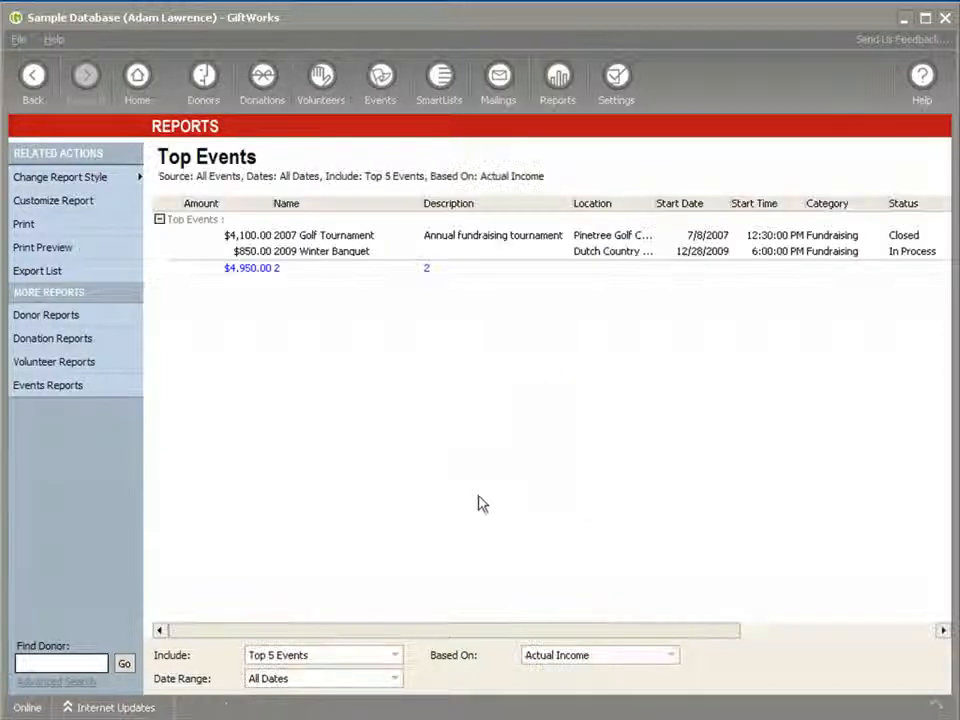
{"action": "left_click", "coordinate": [670, 656]}
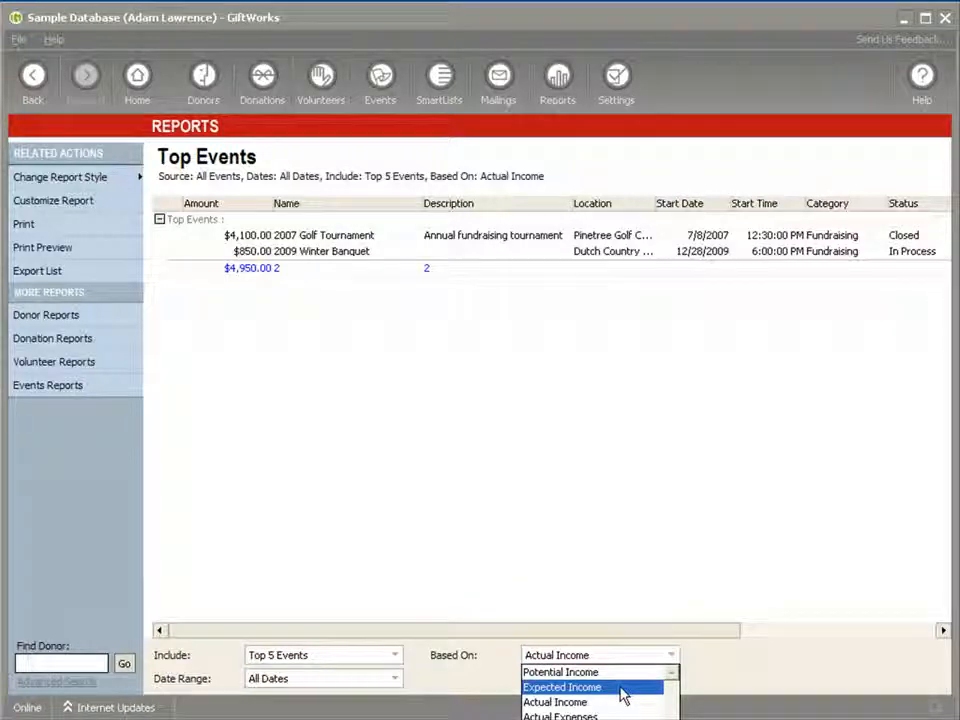
{"action": "left_click", "coordinate": [606, 714]}
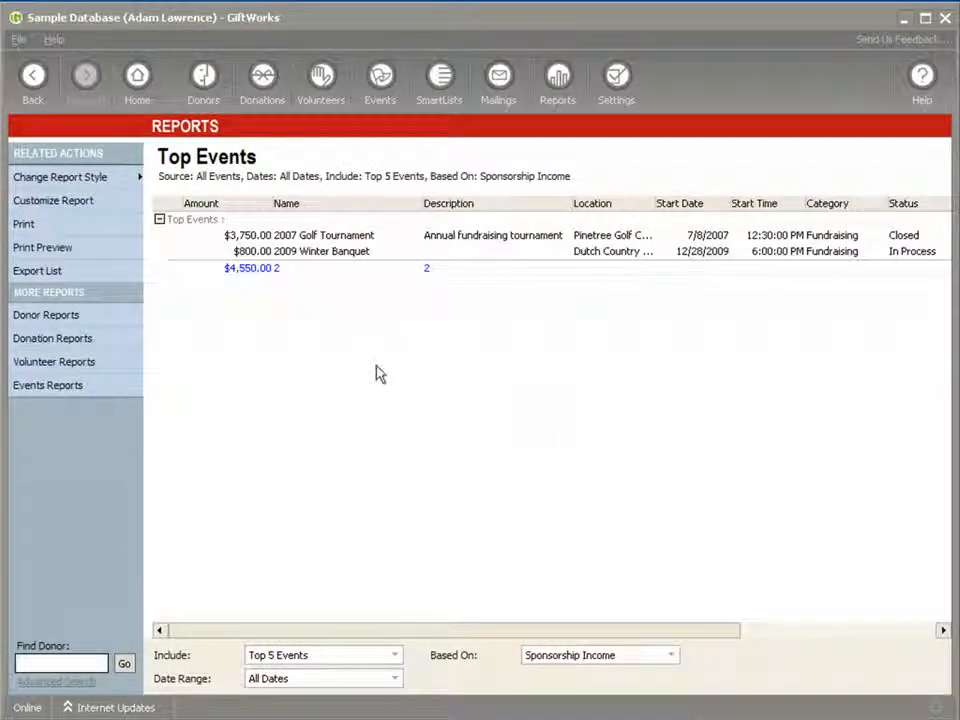
- Return to the events reports and run Event Reservations and Donation History by Campaign for the 2009 Winter Banquet campaign, all dates, charting Actual Amounts
{"action": "left_click", "coordinate": [31, 82]}
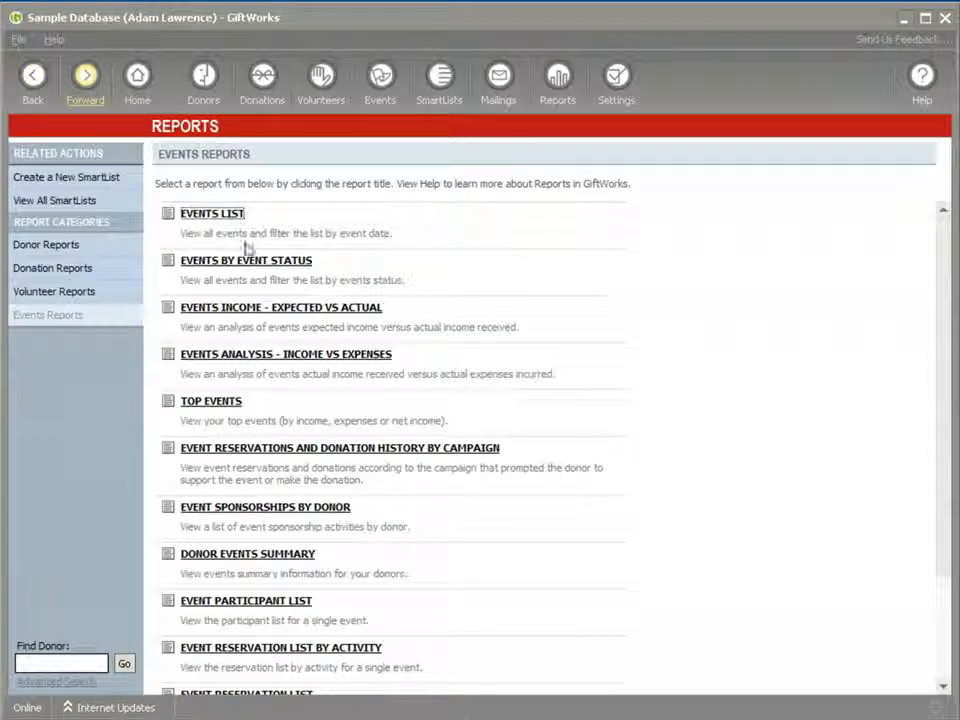
{"action": "left_click", "coordinate": [272, 457]}
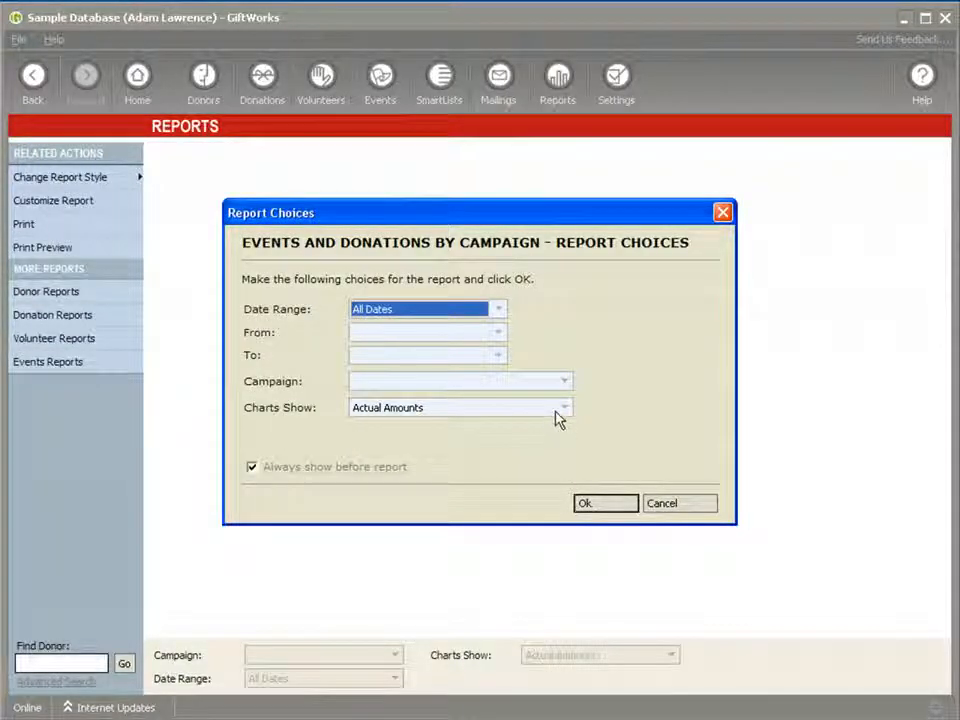
{"action": "left_click", "coordinate": [561, 388]}
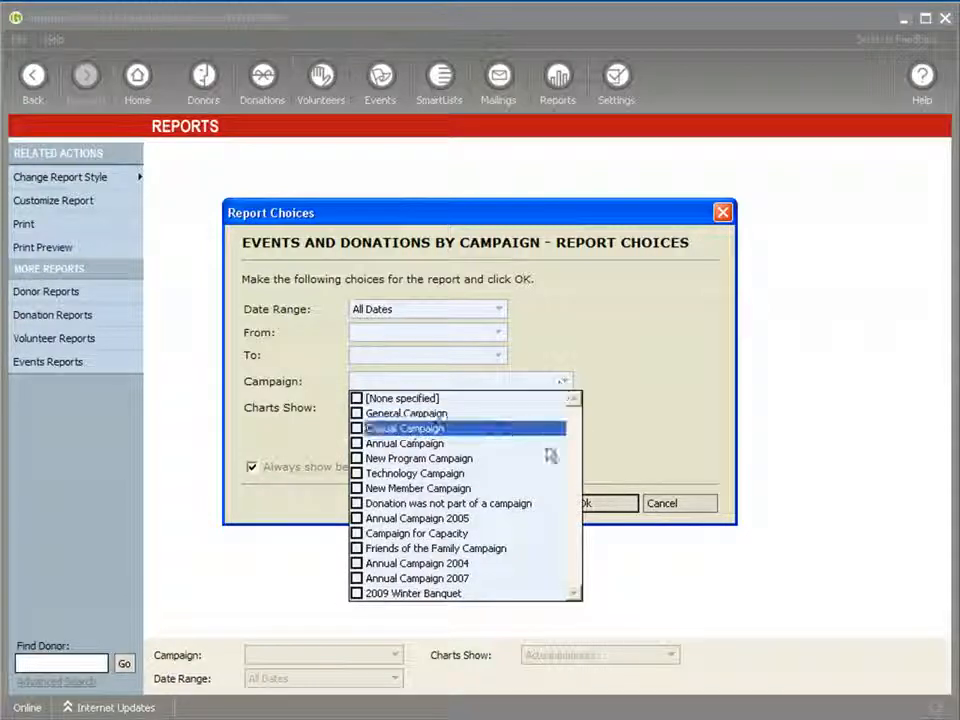
{"action": "left_click", "coordinate": [357, 594]}
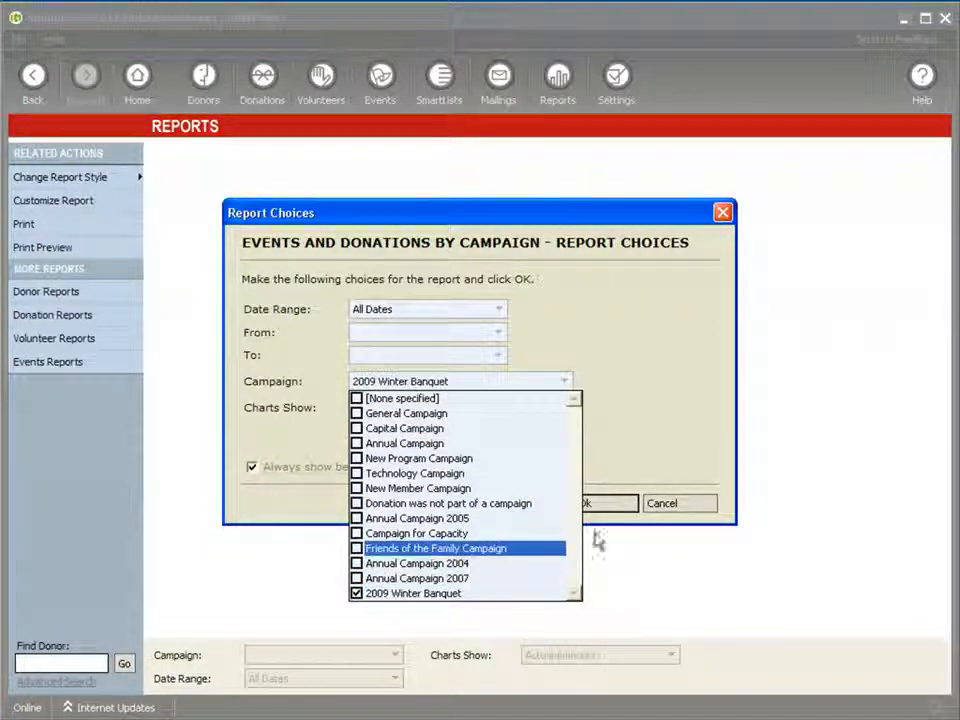
{"action": "left_click", "coordinate": [609, 505]}
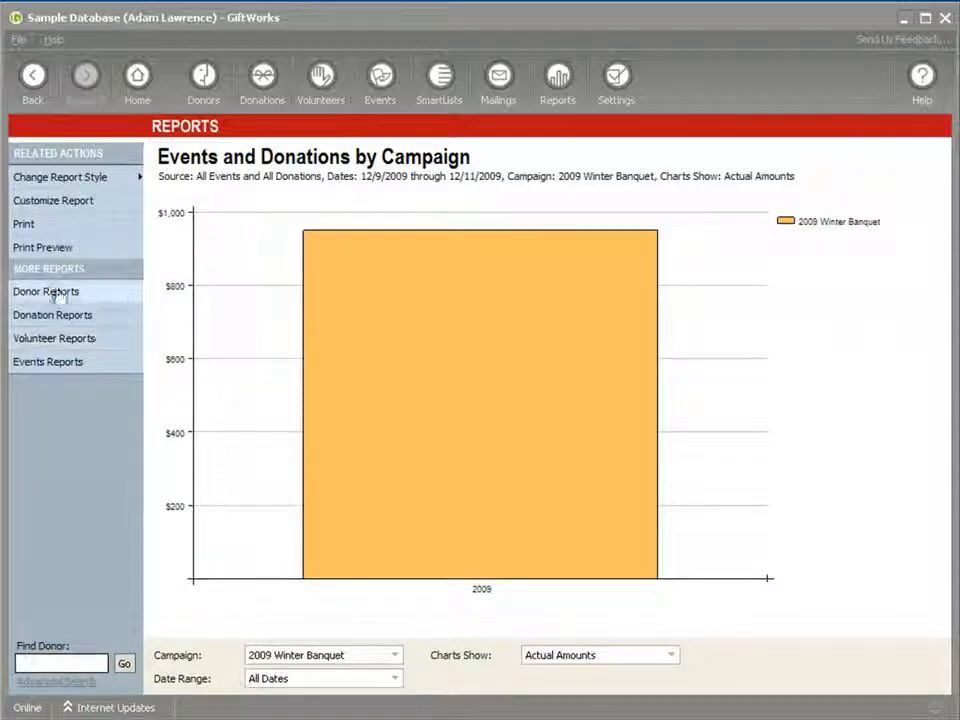
- Display the Events and Donations by Campaign report as a list and review its columns, from donor and type through amounts and appeal
{"action": "left_click", "coordinate": [65, 178]}
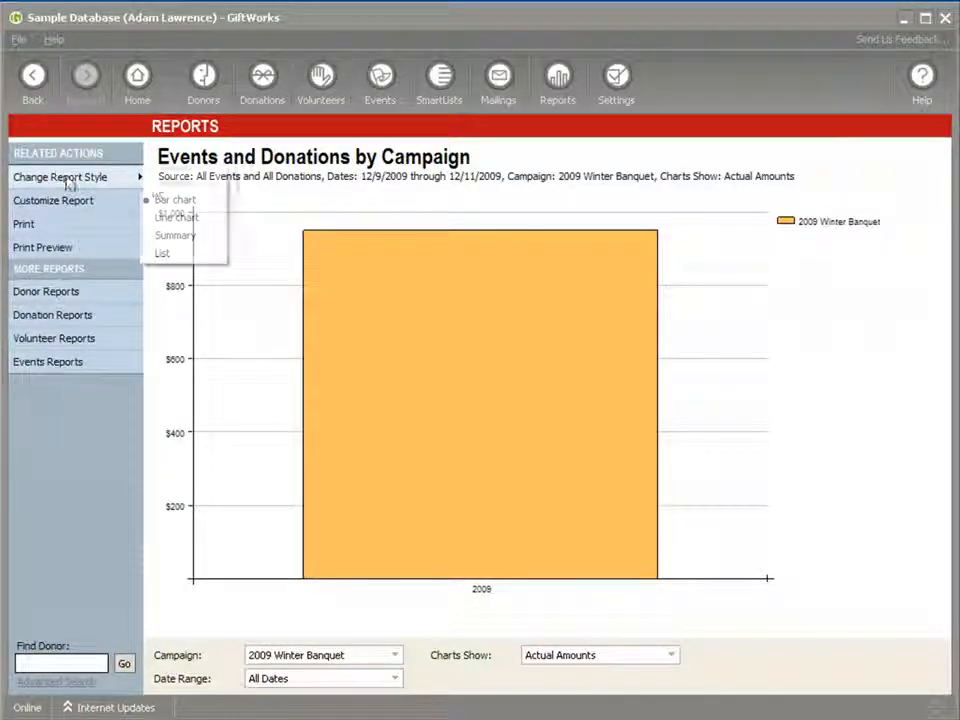
{"action": "left_click", "coordinate": [167, 257]}
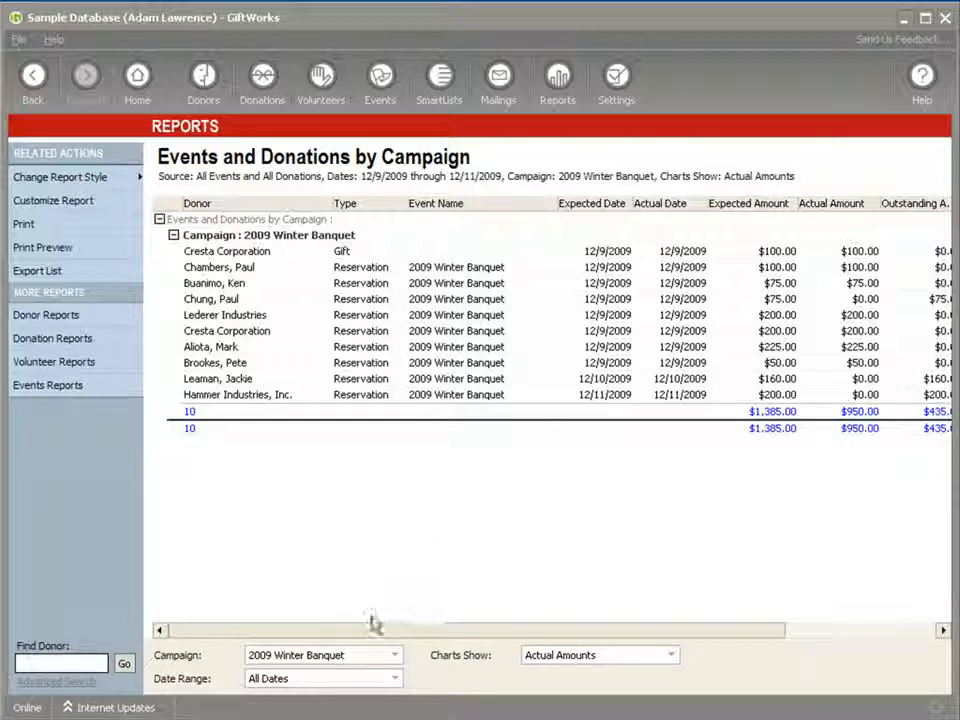
{"action": "left_click_drag", "start_coordinate": [376, 630], "coordinate": [540, 633]}
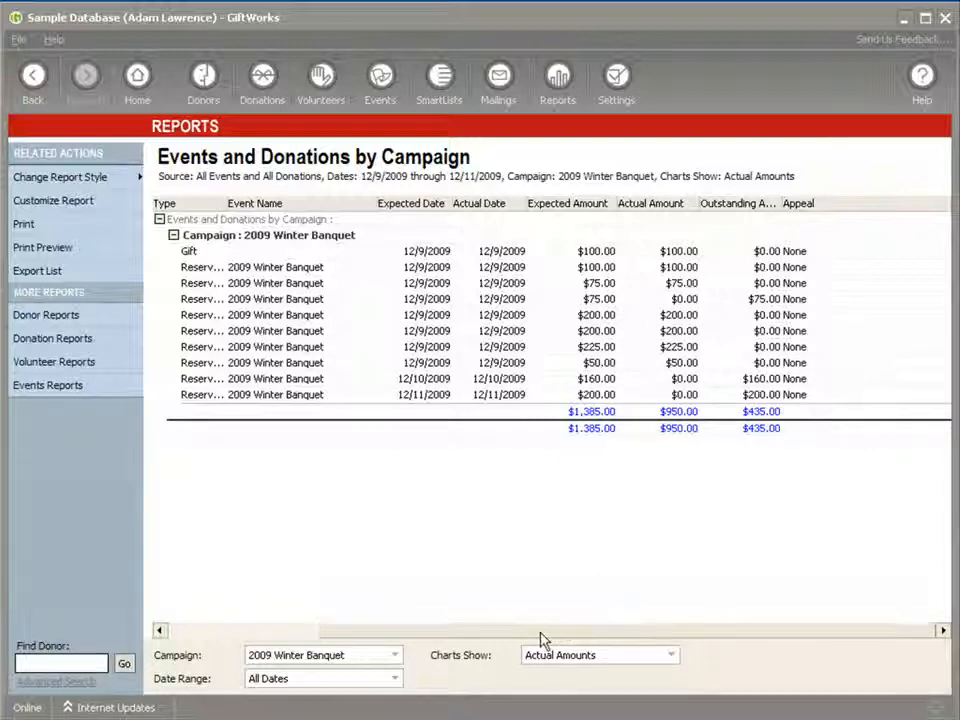
{"action": "left_click_drag", "start_coordinate": [542, 636], "coordinate": [497, 636]}
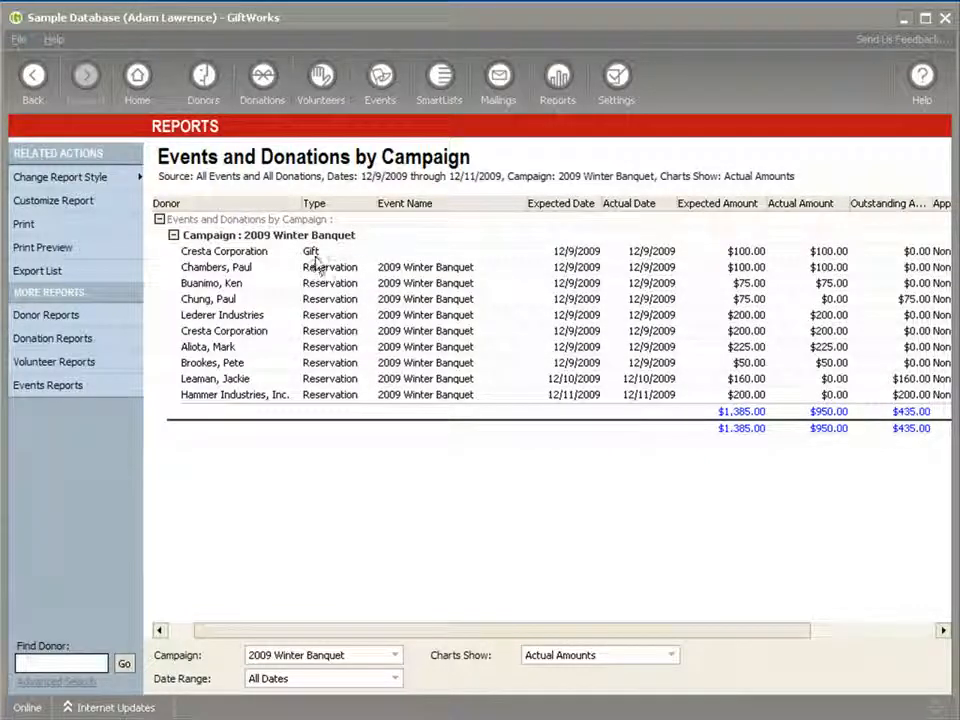
{"action": "left_click_drag", "start_coordinate": [395, 635], "coordinate": [518, 634]}
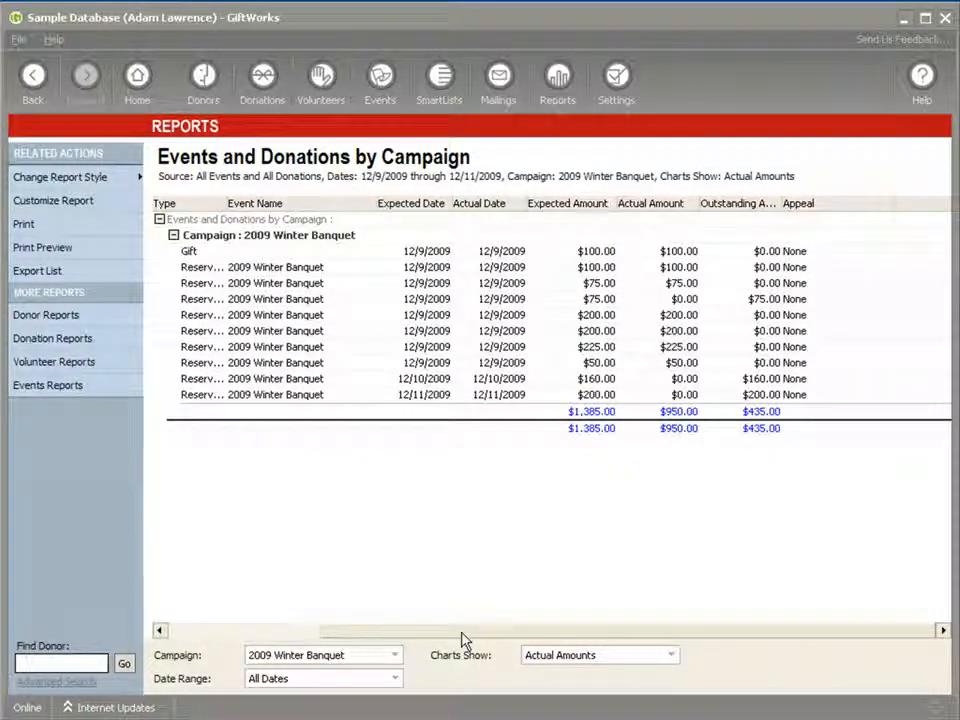
{"action": "left_click_drag", "start_coordinate": [463, 640], "coordinate": [375, 643]}
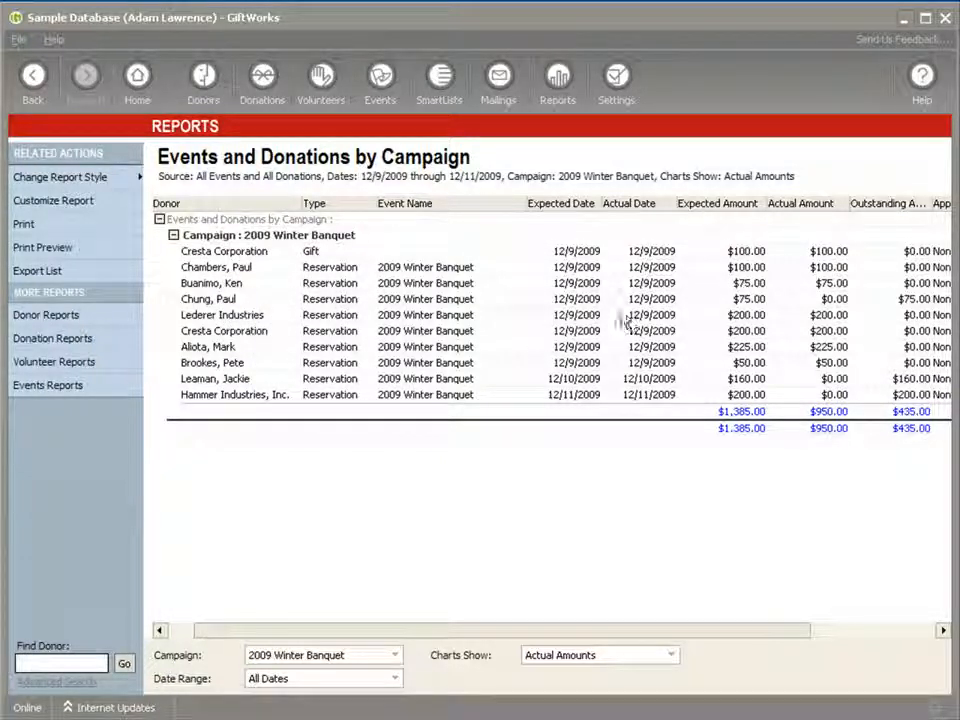
- Go to the home page and customize its main column to also include Events, Event Finances and Event History
{"action": "left_click", "coordinate": [36, 84]}
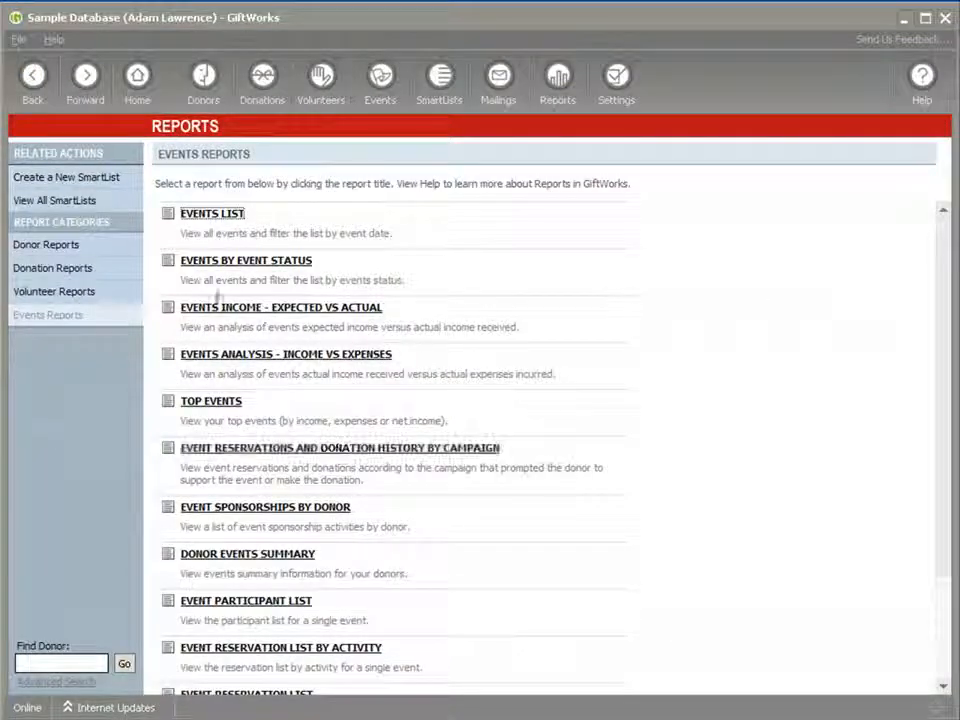
{"action": "left_click", "coordinate": [136, 94]}
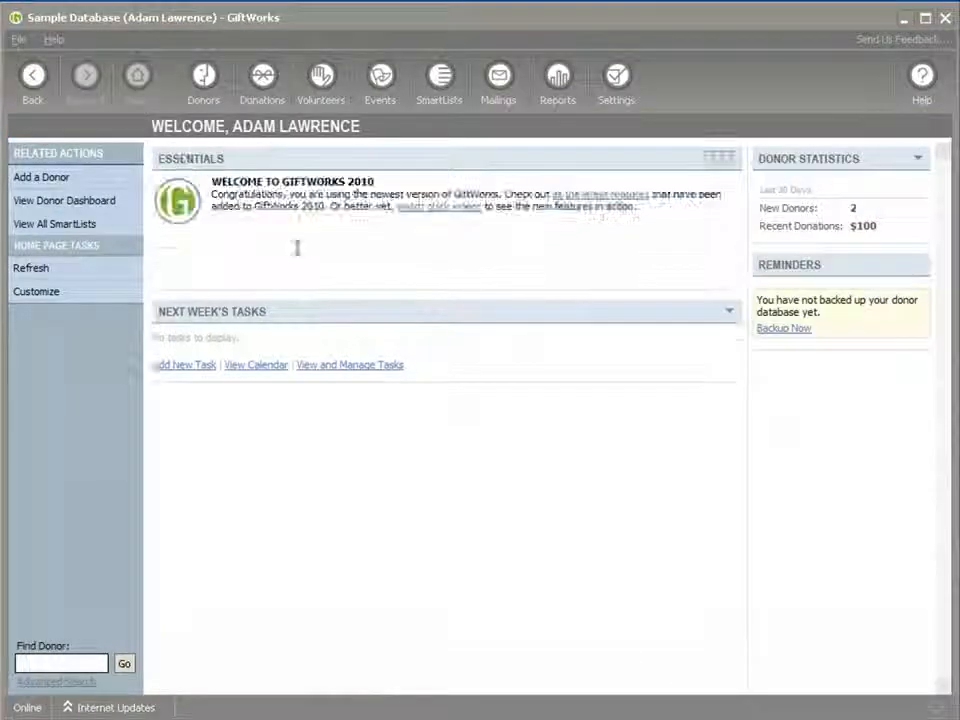
{"action": "left_click", "coordinate": [50, 292]}
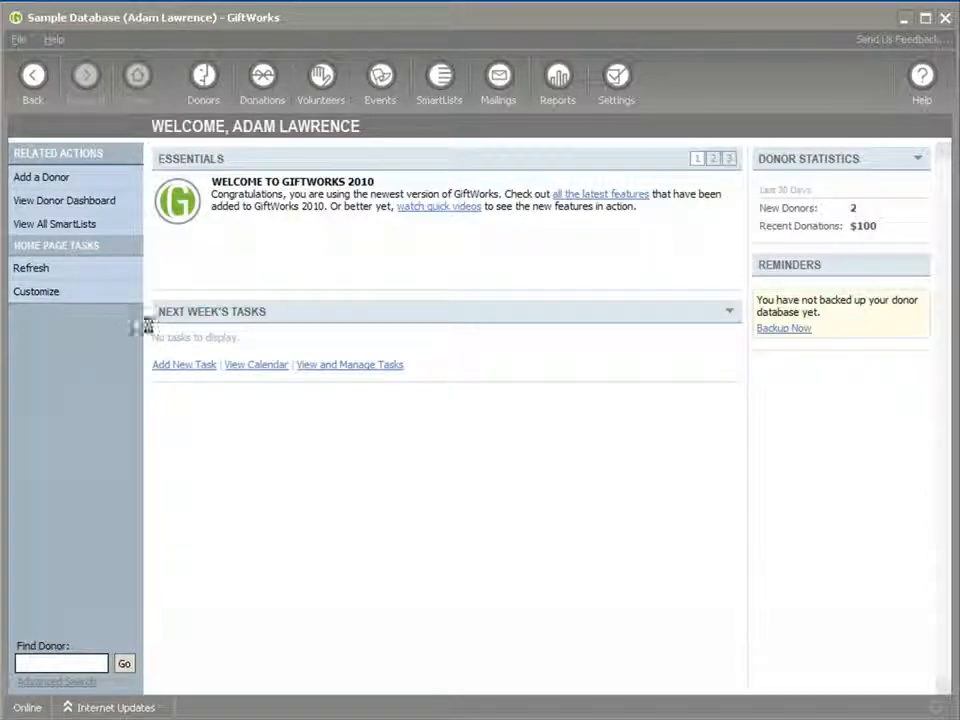
{"action": "left_click", "coordinate": [319, 357]}
{"action": "left_click", "coordinate": [319, 373]}
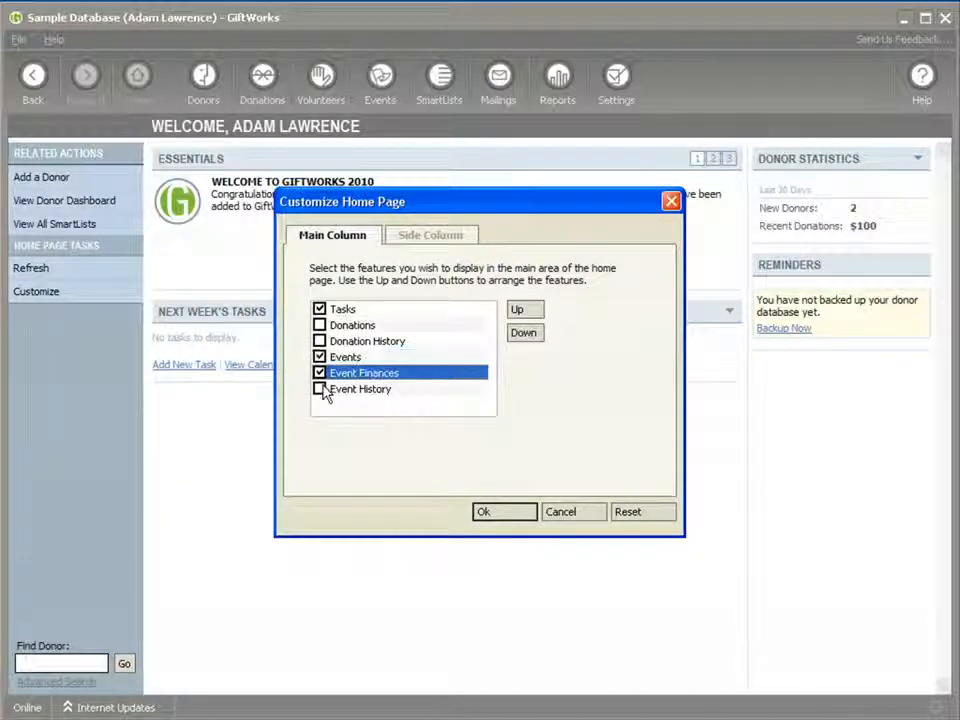
{"action": "left_click", "coordinate": [319, 389]}
{"action": "left_click", "coordinate": [489, 514]}
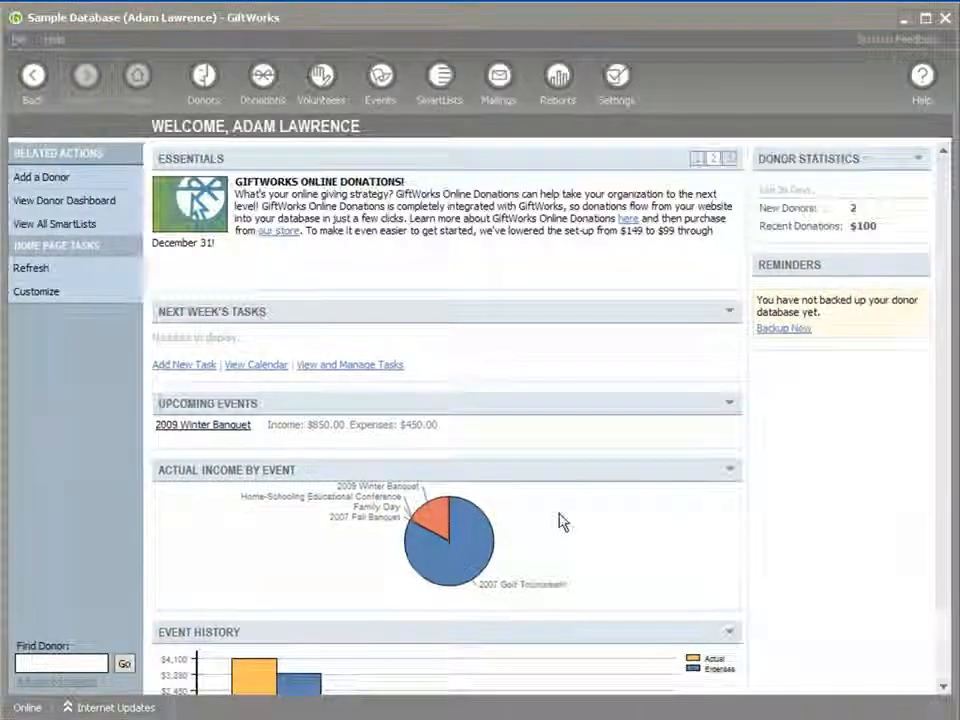
- Set the home page's Upcoming Events section to list All Events
{"action": "scroll", "coordinate": [561, 521], "scroll_direction": "down", "scroll_amount": 2}
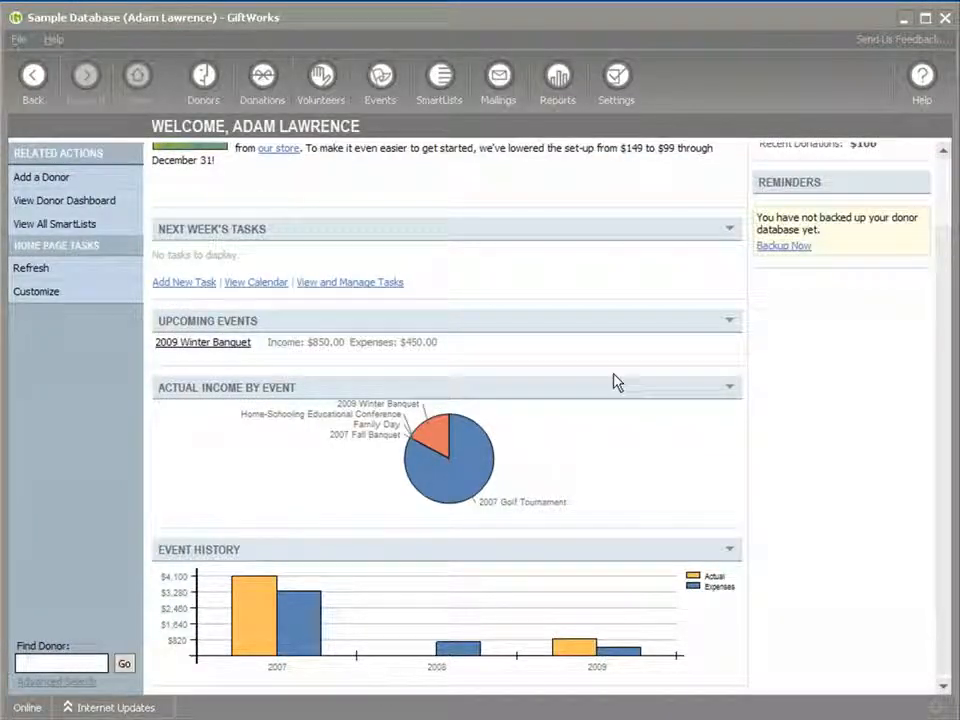
{"action": "left_click", "coordinate": [729, 322]}
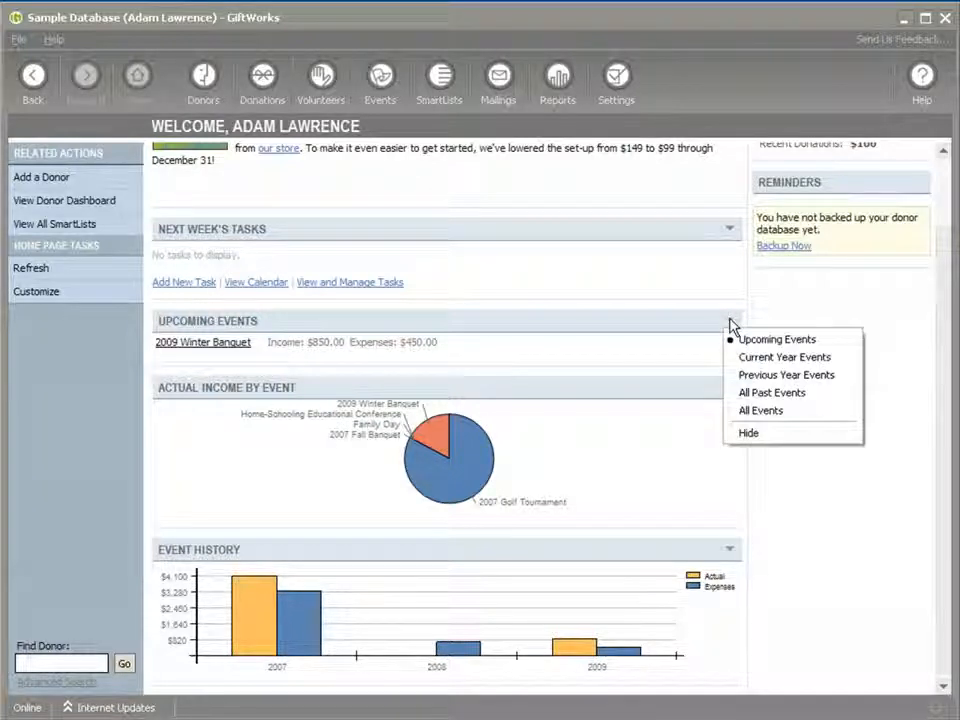
{"action": "left_click", "coordinate": [758, 410]}
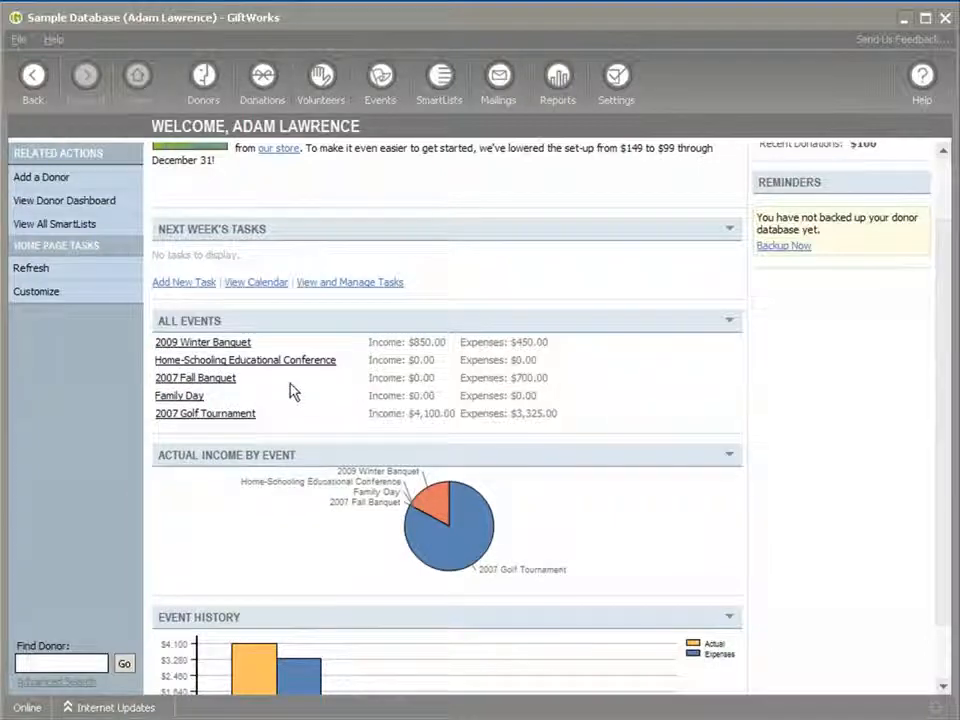
- Switch the home page's Actual Income by Event pie chart to Total Expenses and check its other display options
{"action": "scroll", "coordinate": [559, 549], "scroll_direction": "down", "scroll_amount": 1}
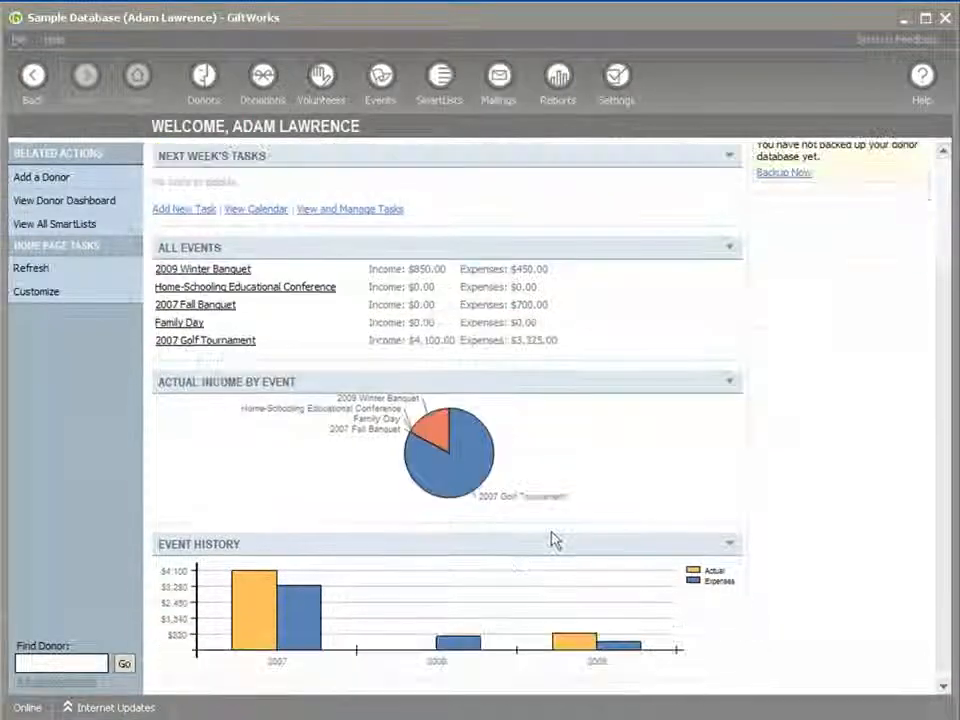
{"action": "mouse_move", "coordinate": [439, 439]}
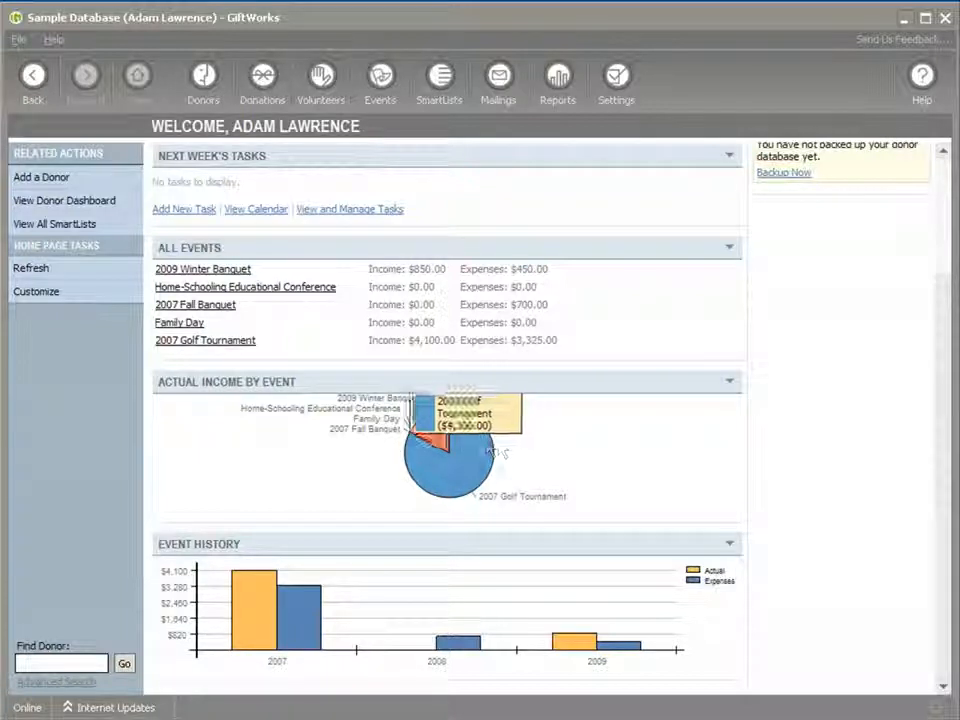
{"action": "left_click", "coordinate": [730, 383]}
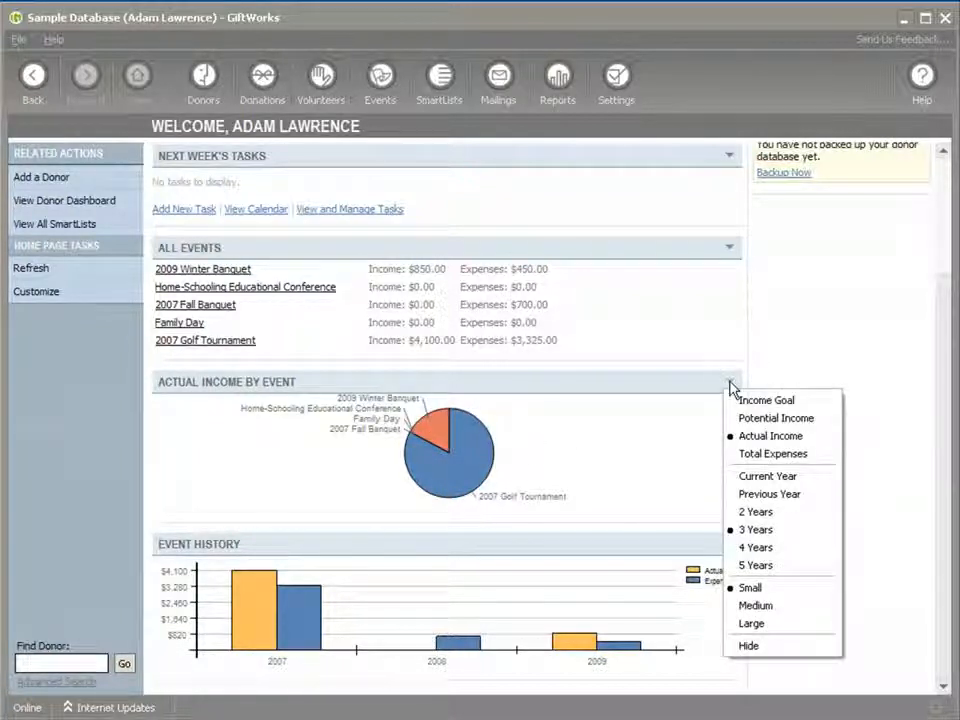
{"action": "left_click", "coordinate": [764, 454]}
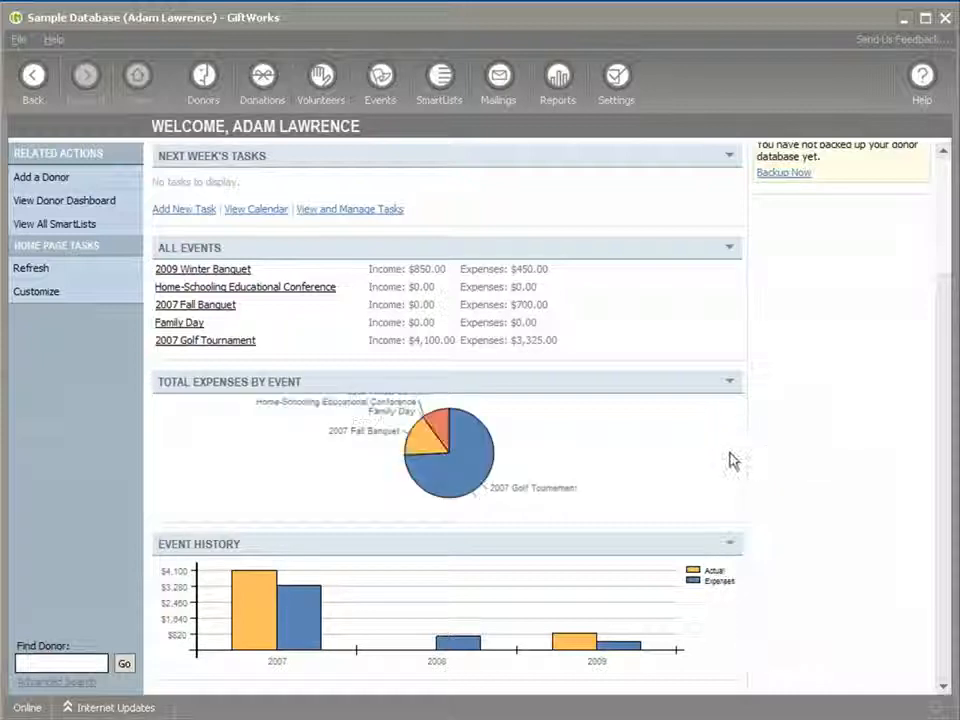
{"action": "left_click", "coordinate": [731, 385]}
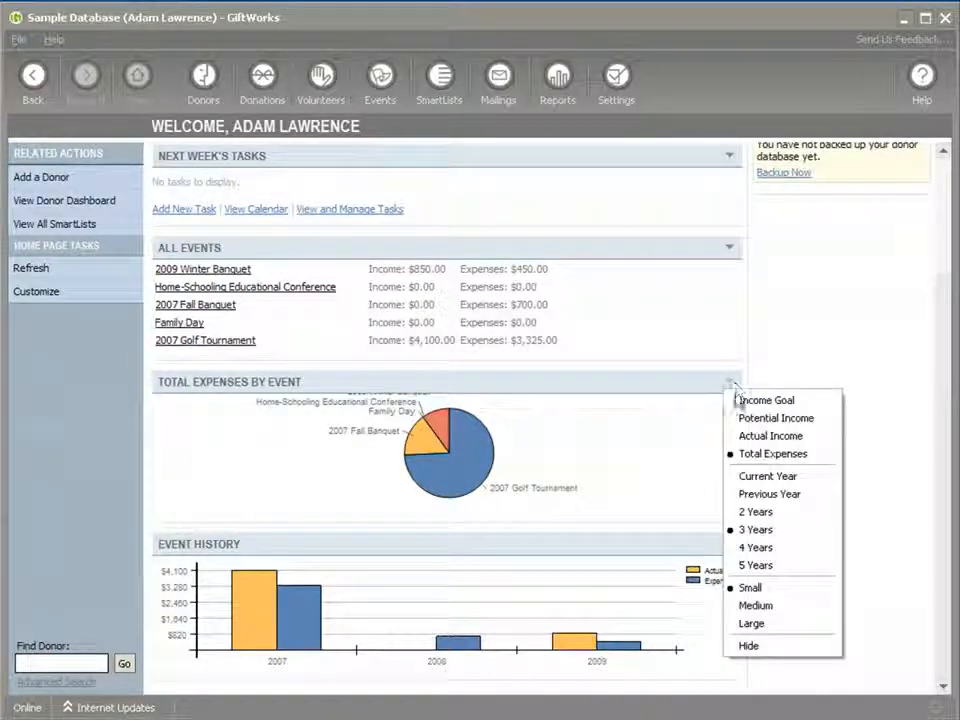
{"action": "left_click", "coordinate": [682, 487]}
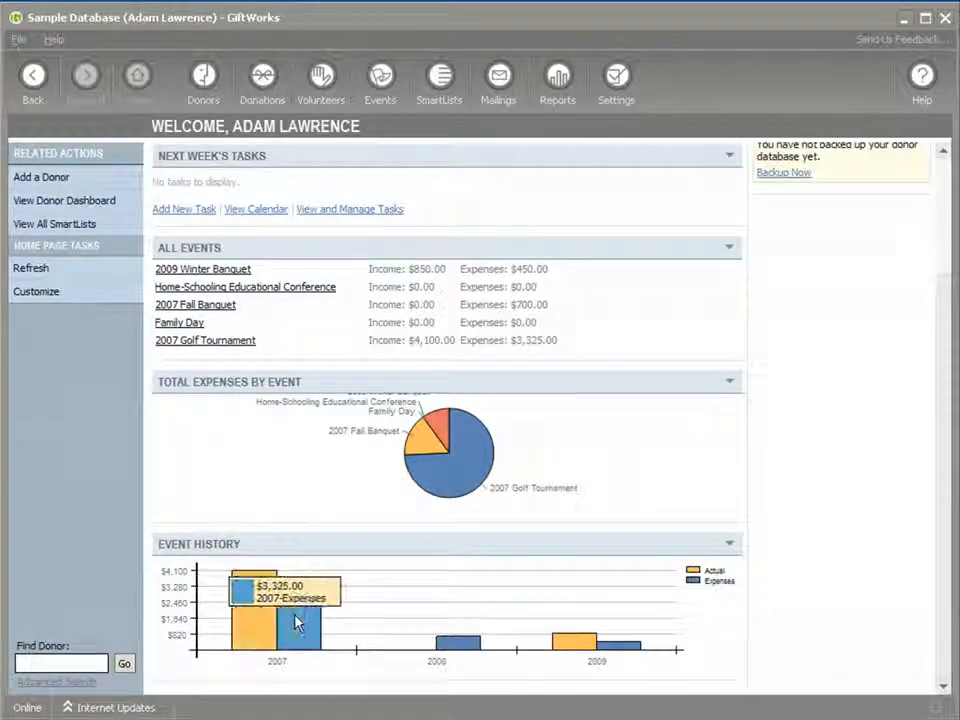
- Add the income goal and potential income series to the home page's Event History chart
{"action": "left_click", "coordinate": [729, 545]}
{"action": "left_click", "coordinate": [745, 562]}
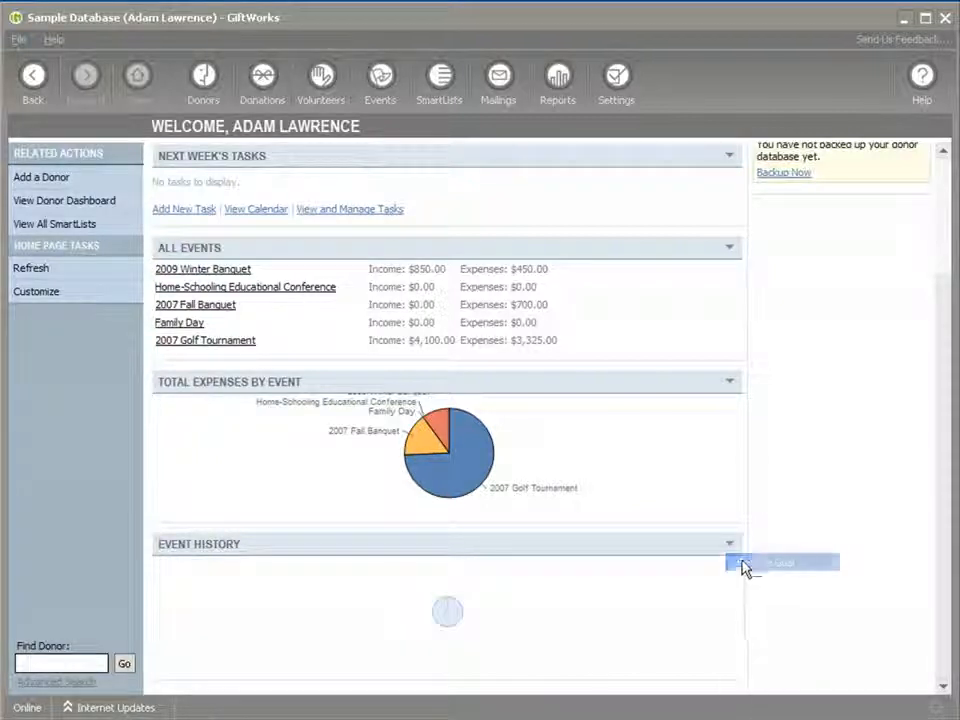
{"action": "left_click", "coordinate": [728, 548]}
{"action": "left_click", "coordinate": [750, 579]}
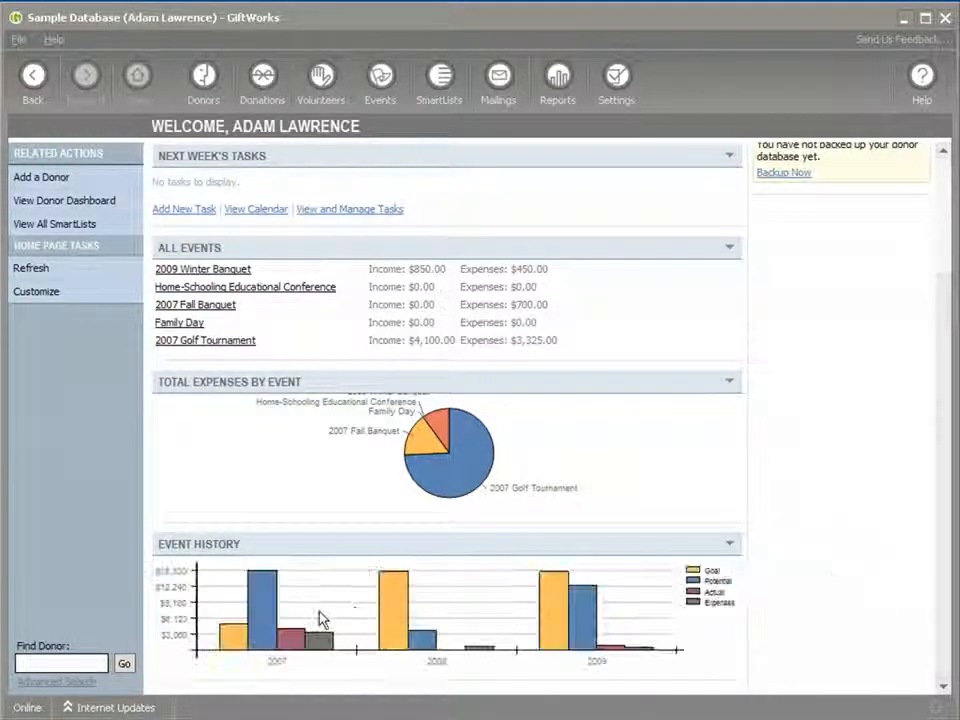
{"action": "mouse_move", "coordinate": [565, 613]}
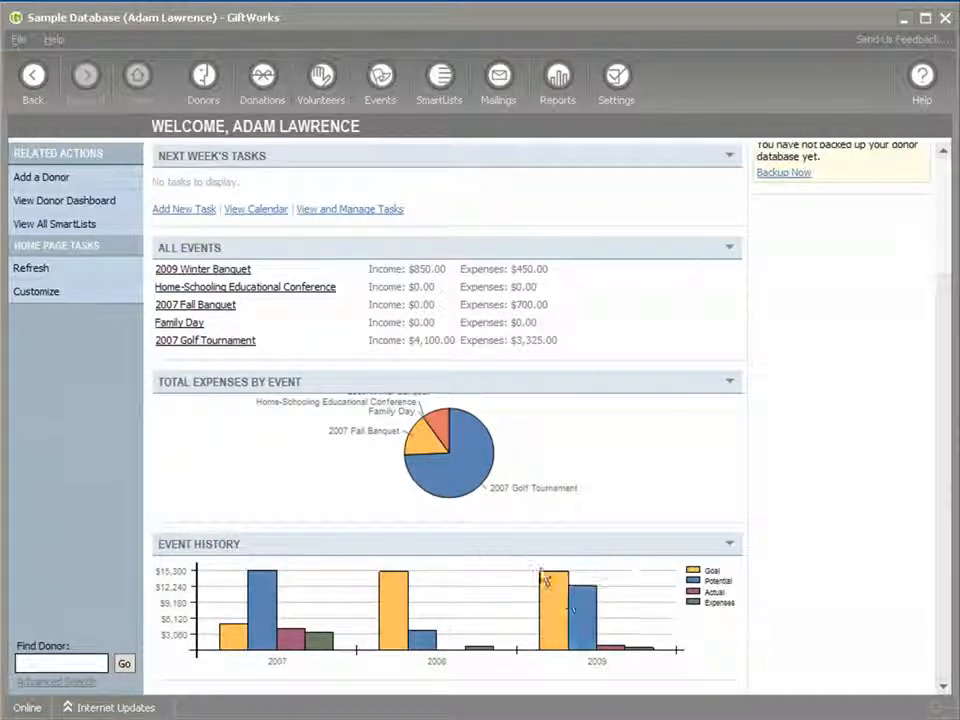